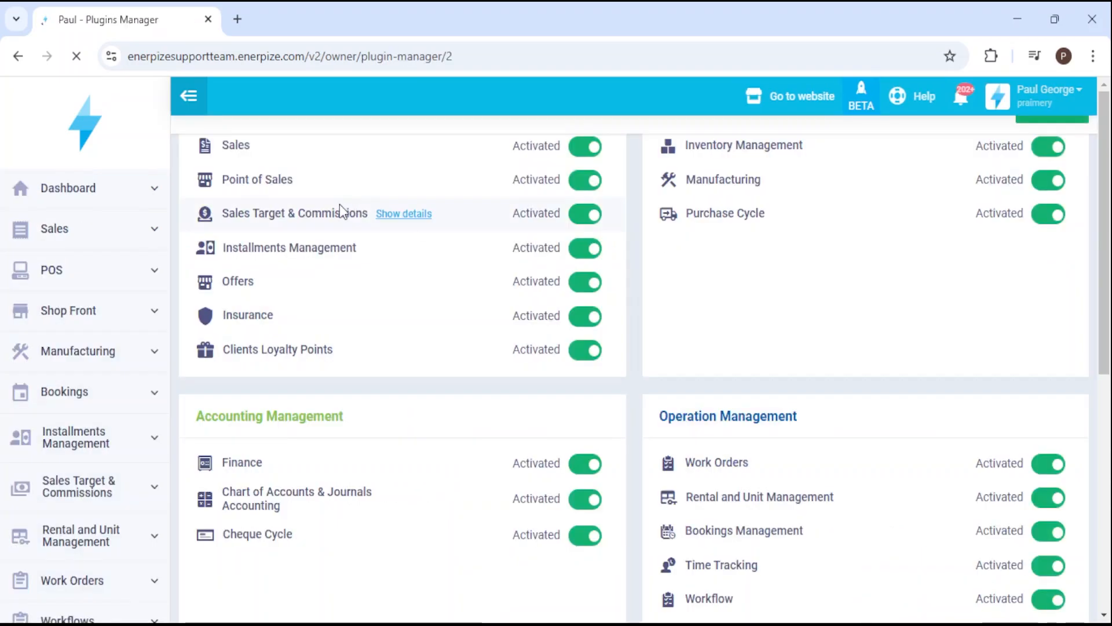
Open the form for creating a new sales invoice.
triple_click(204, 214)
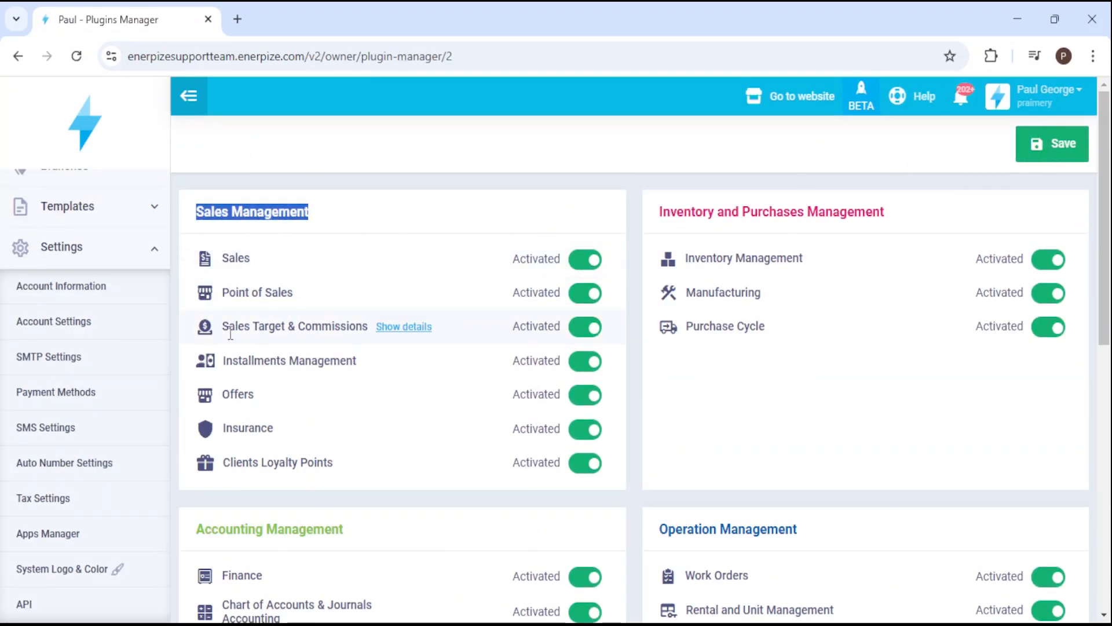
scroll(124, 373, up, 10)
scroll(116, 372, up, 8)
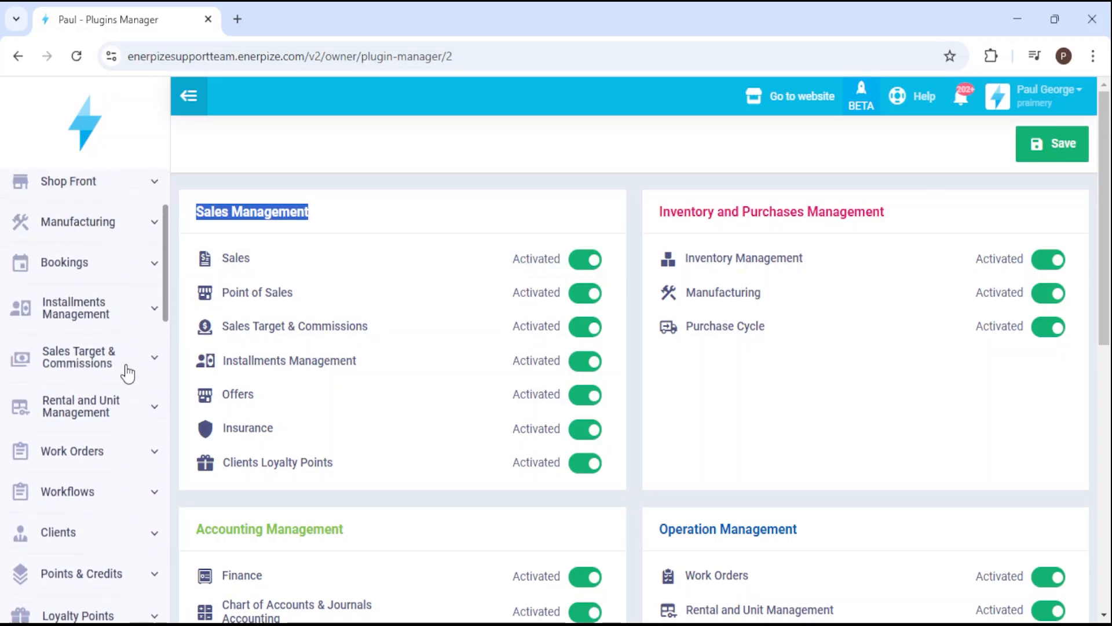
click(99, 240)
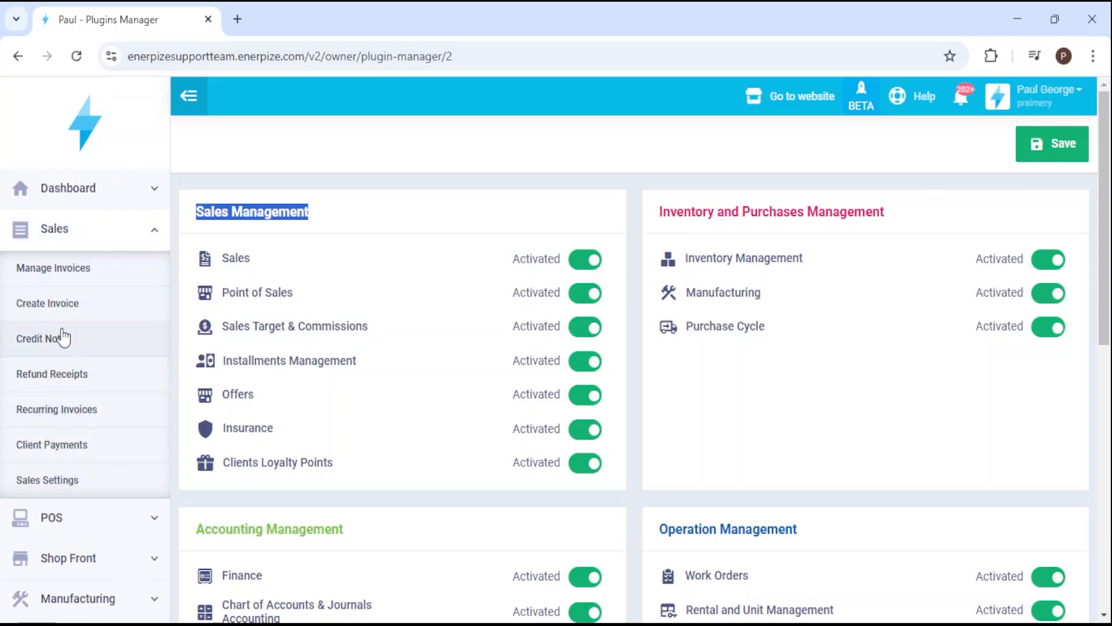
click(58, 306)
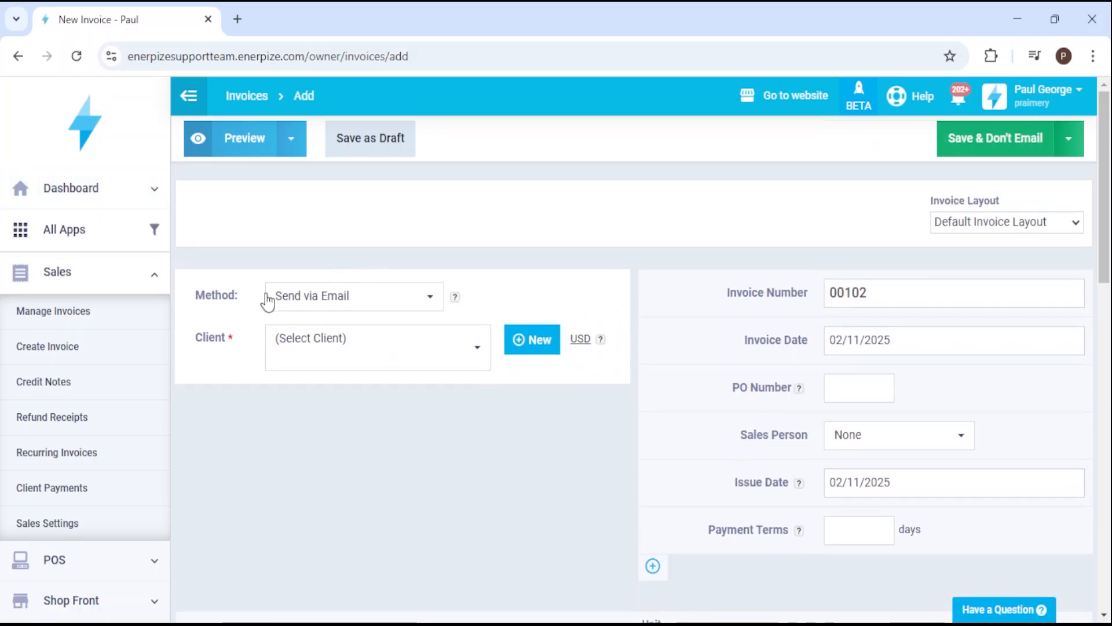
Choose Send via Email as the invoice's sending method and view the alternative save options.
drag(196, 296, 241, 302)
click(344, 300)
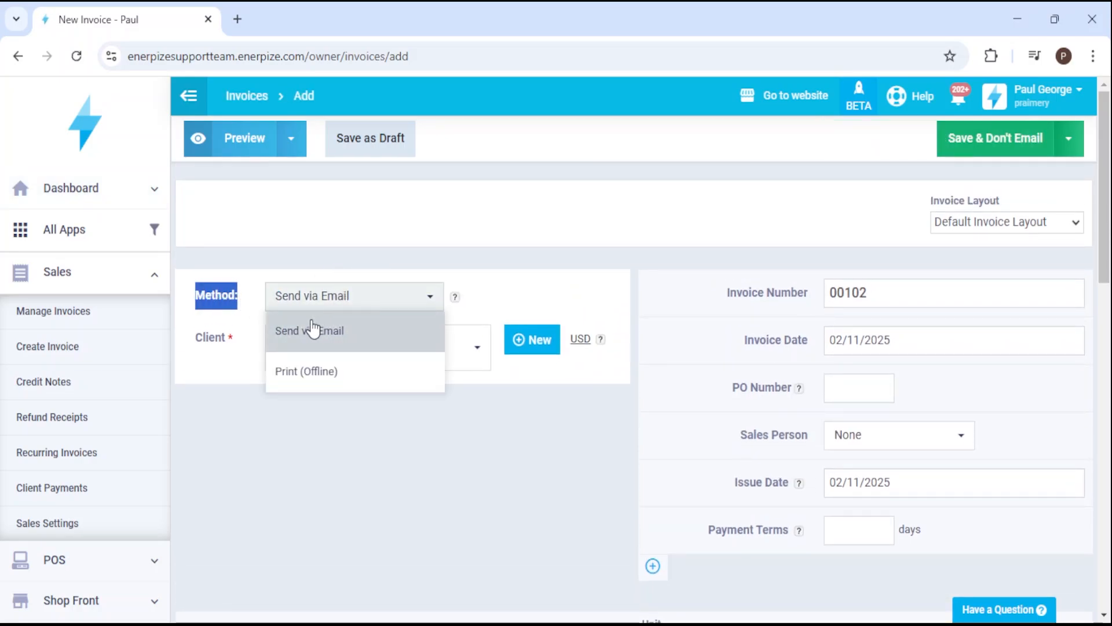
click(314, 331)
click(1069, 139)
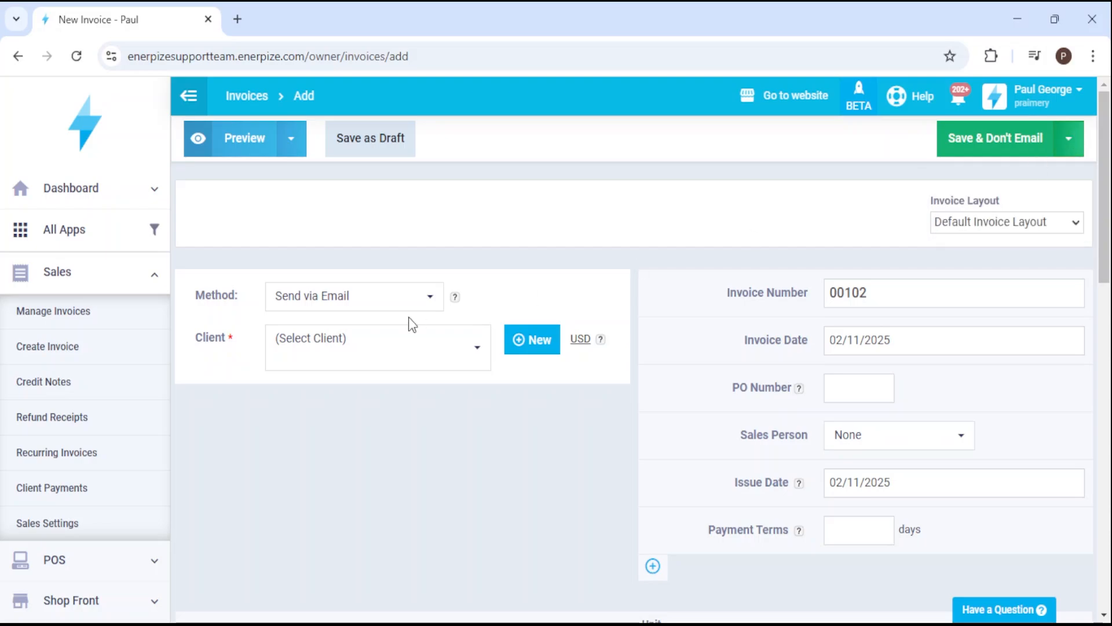
Switch the invoice's sending method to Print (Offline) and view the alternative save options for it.
click(380, 301)
click(337, 370)
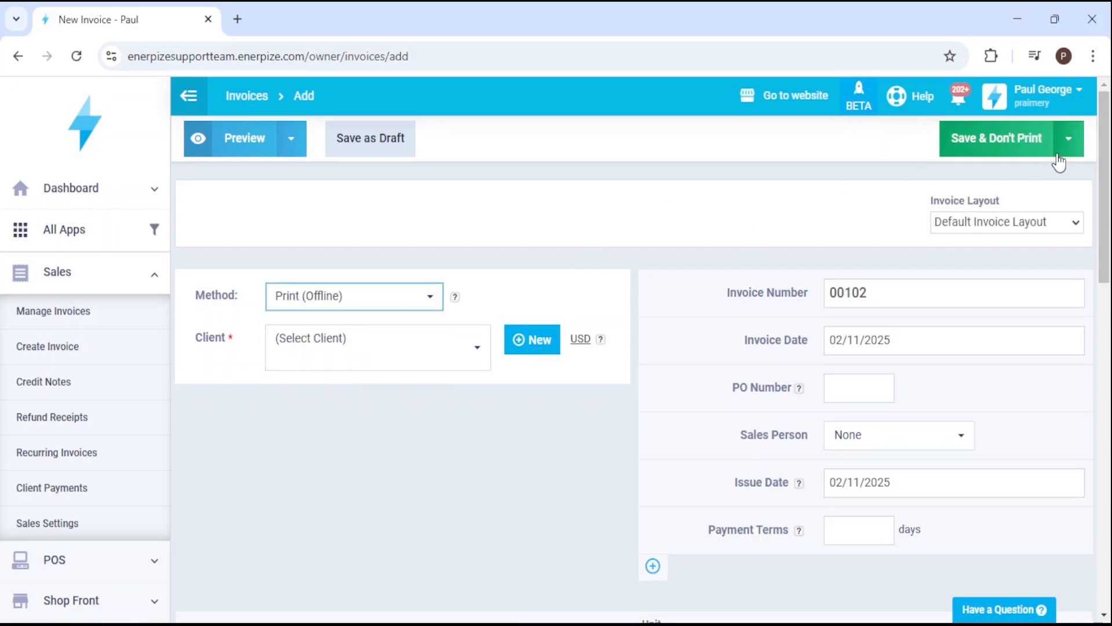
click(1067, 147)
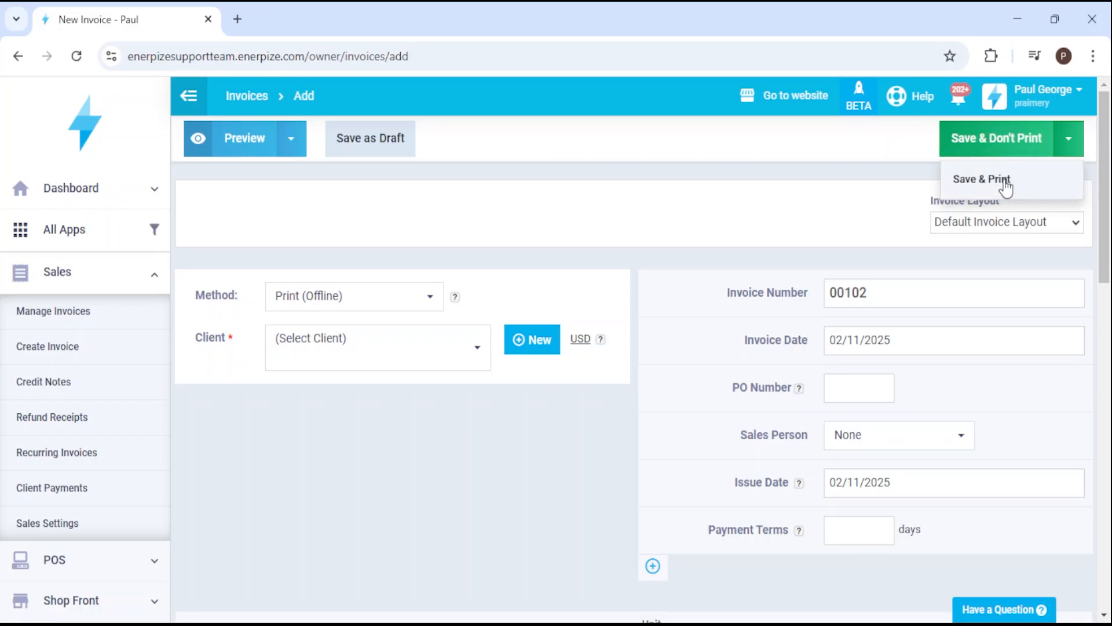
click(869, 152)
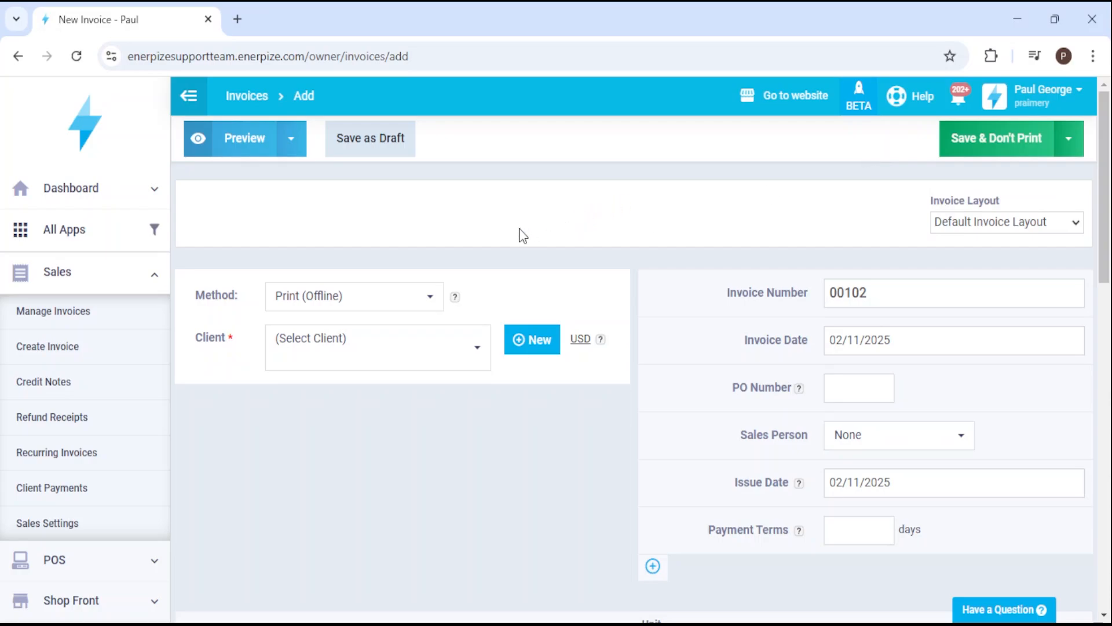
Select the second existing client in the client list for the invoice and review the client details.
scroll(504, 228, down, 2)
click(412, 278)
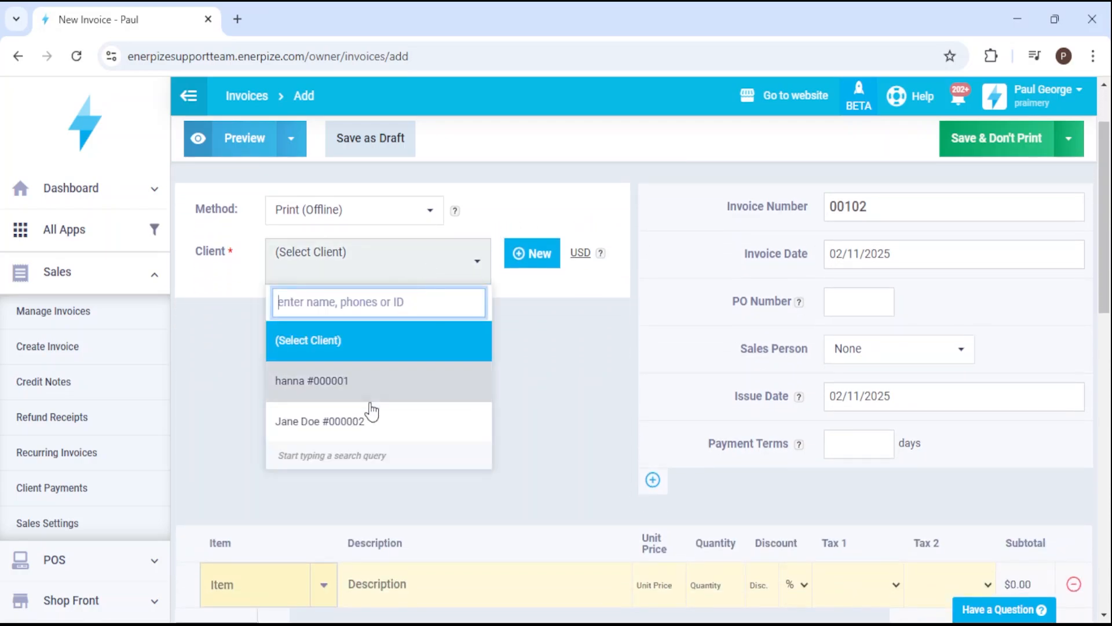
click(363, 424)
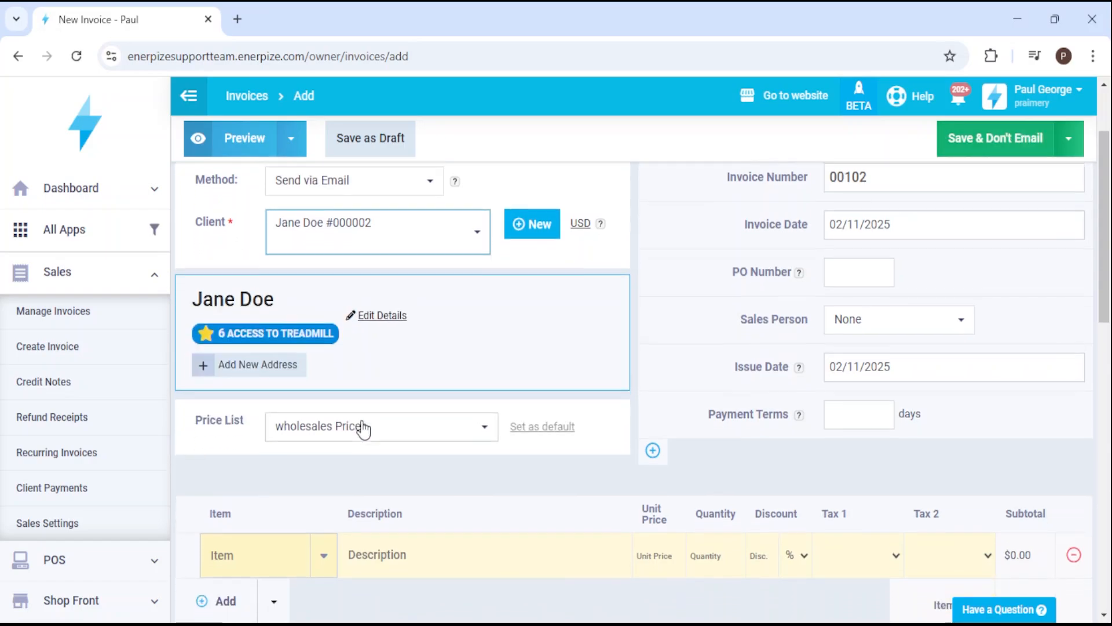
scroll(360, 427, down, 3)
scroll(360, 427, up, 2)
scroll(365, 427, up, 3)
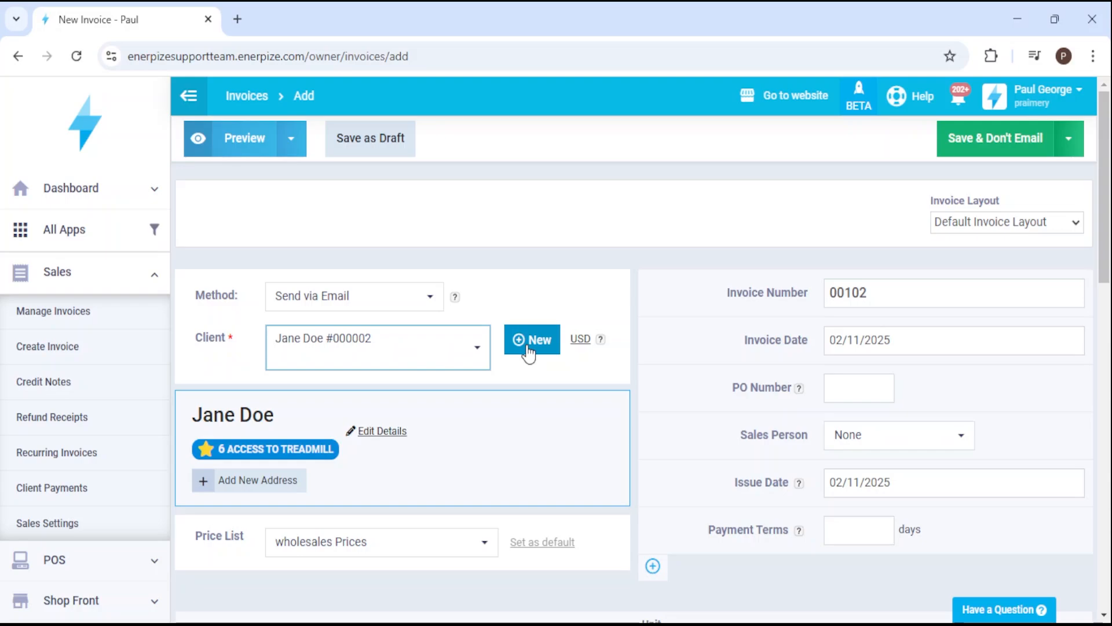
Open the invoice's currency setting for viewing and close it without updating.
click(581, 341)
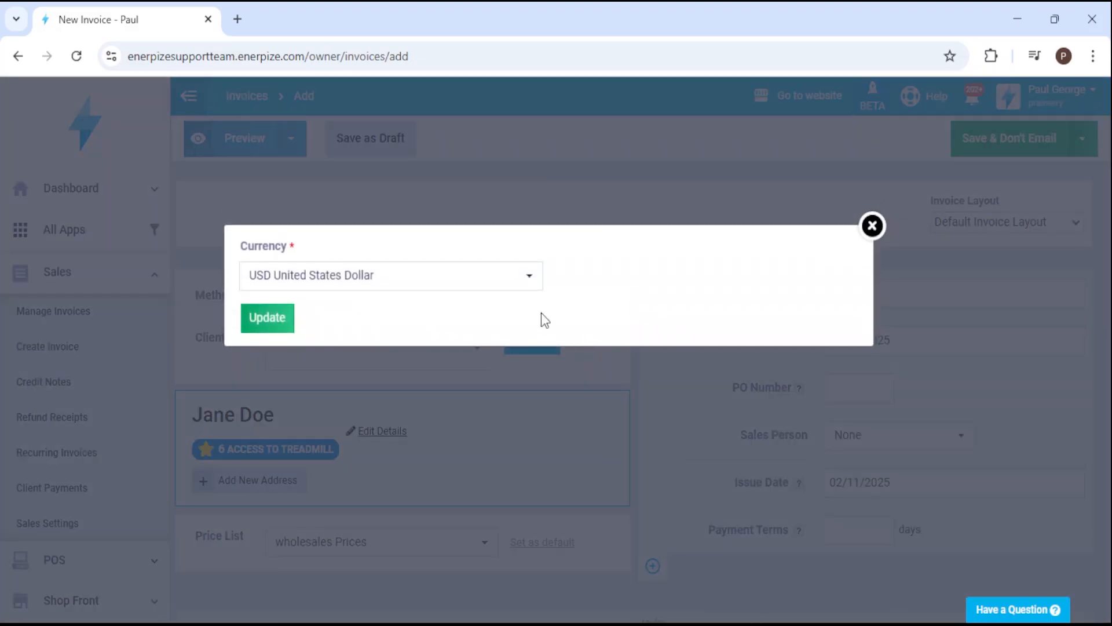
scroll(408, 379, down, 6)
click(670, 303)
click(872, 226)
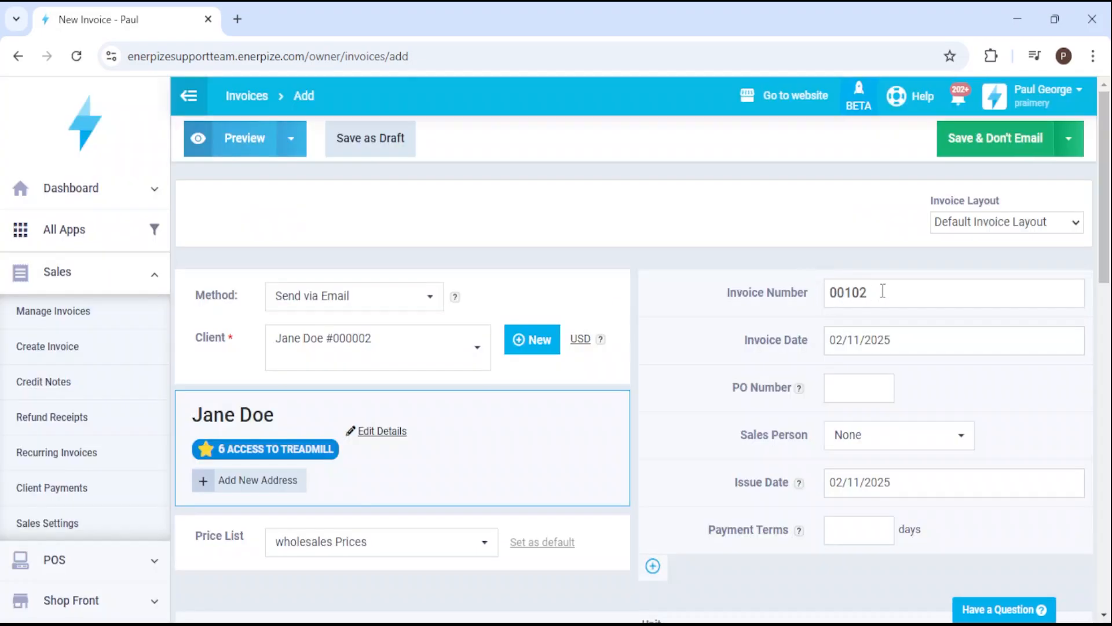
Set the invoice date to 01/01/2025.
drag(886, 291, 825, 290)
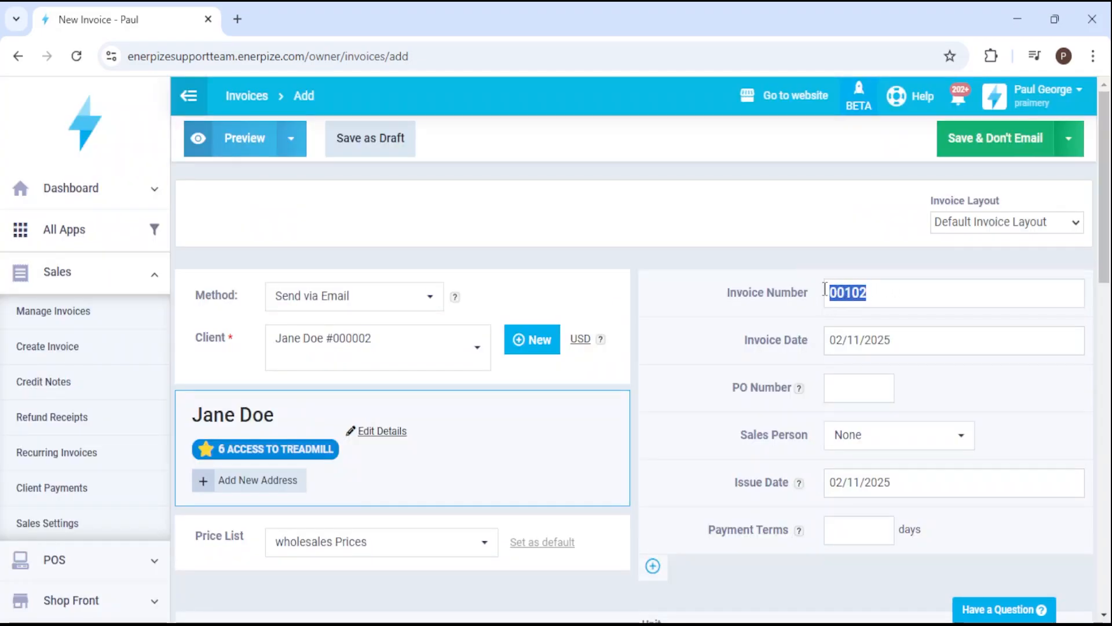
click(782, 226)
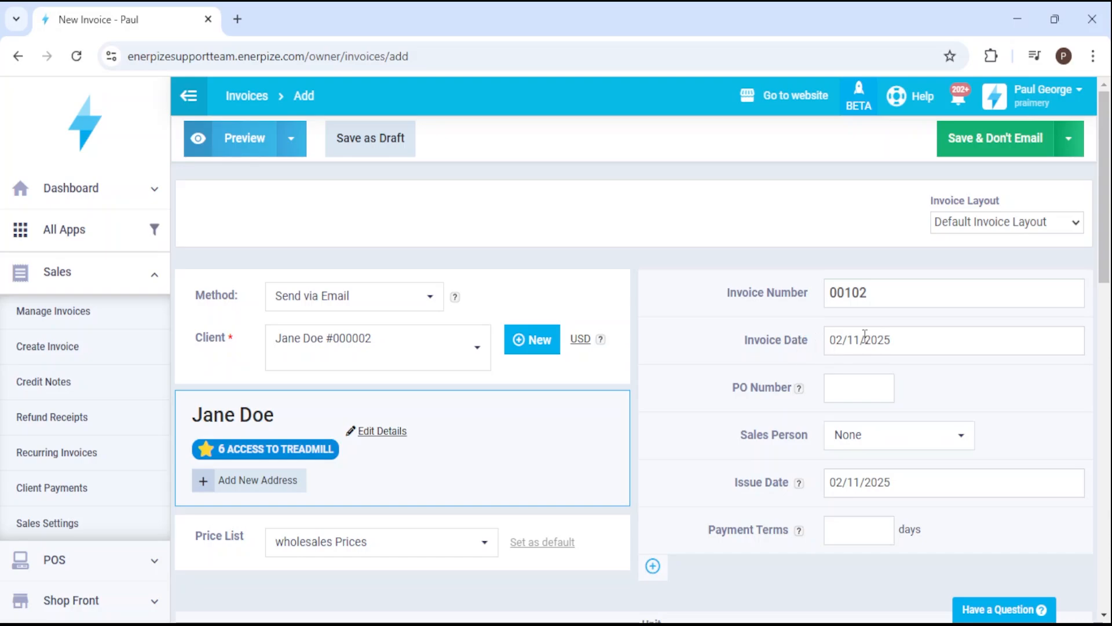
click(866, 336)
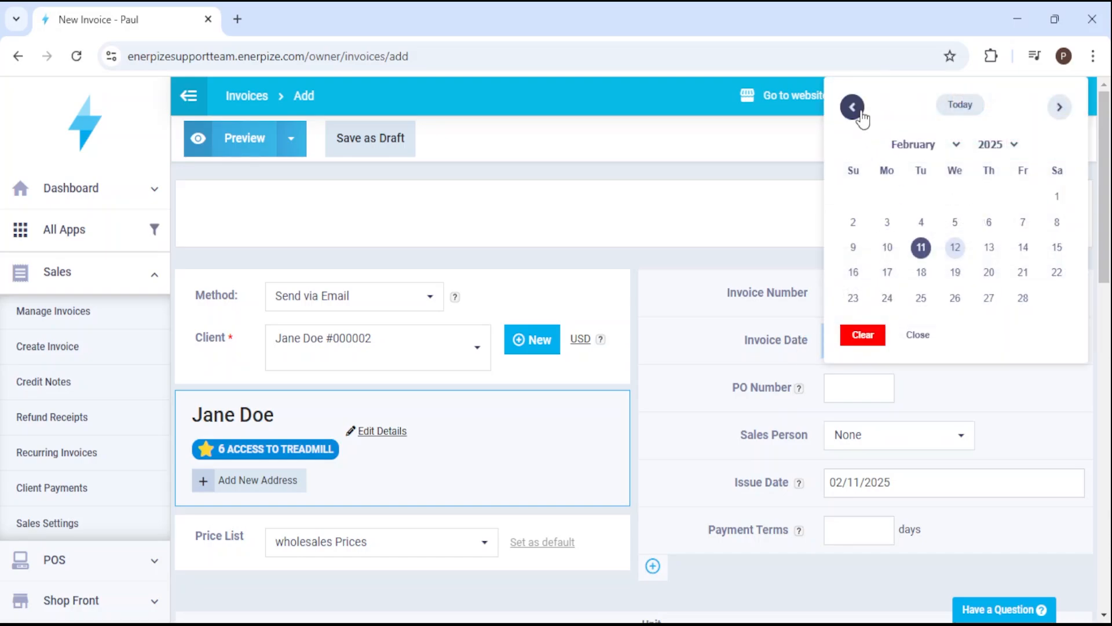
click(852, 107)
click(955, 196)
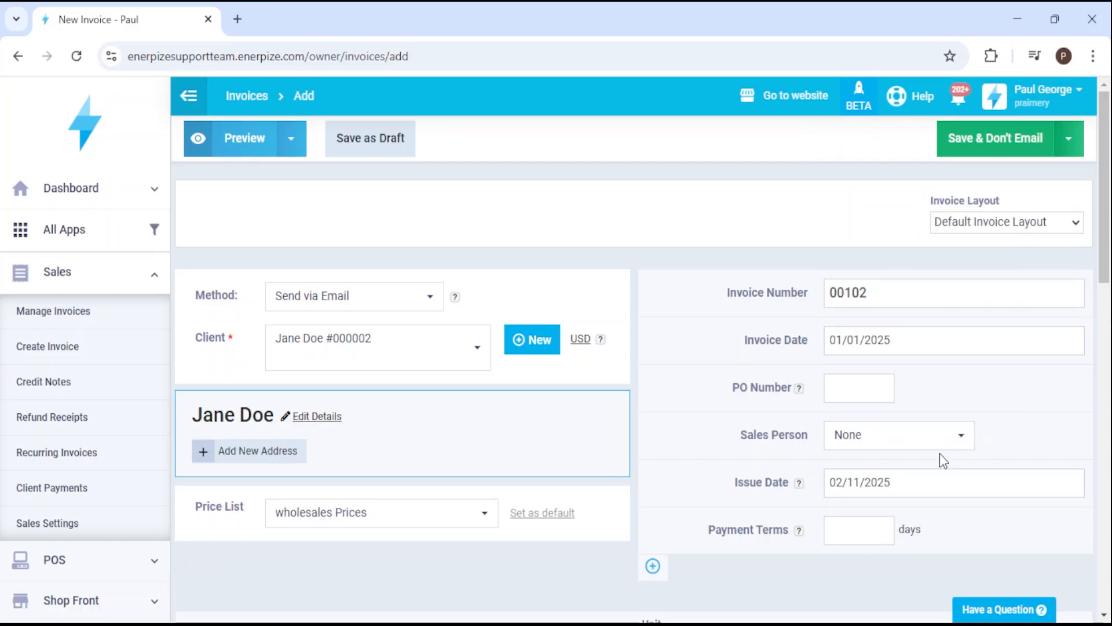
View the issue date calendar and the list of available sales persons without choosing anything.
click(927, 472)
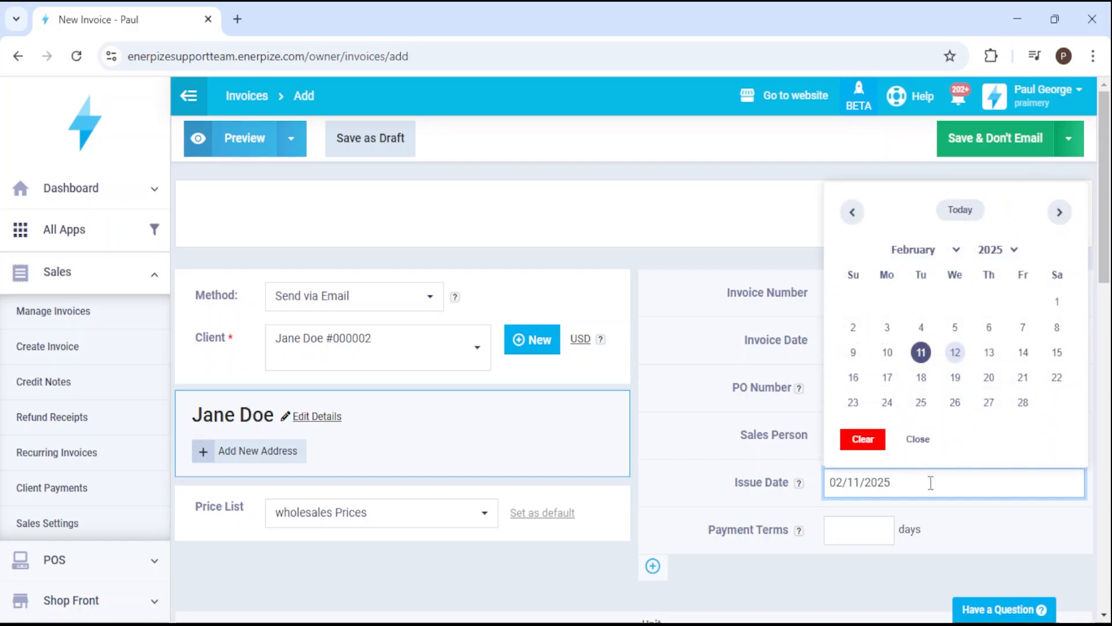
click(682, 461)
click(701, 463)
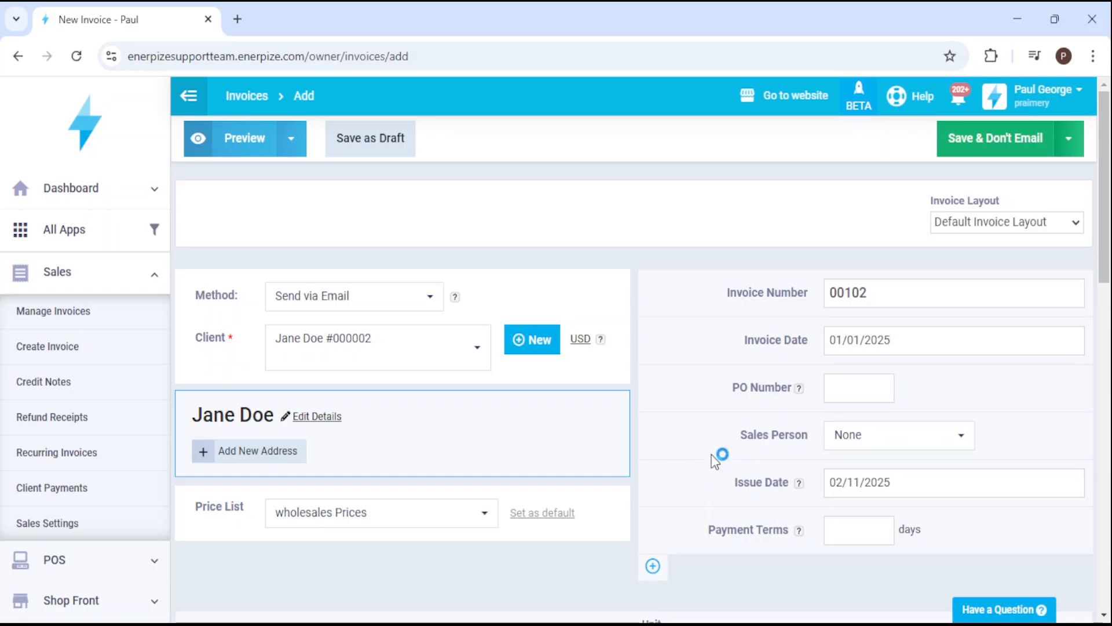
click(840, 435)
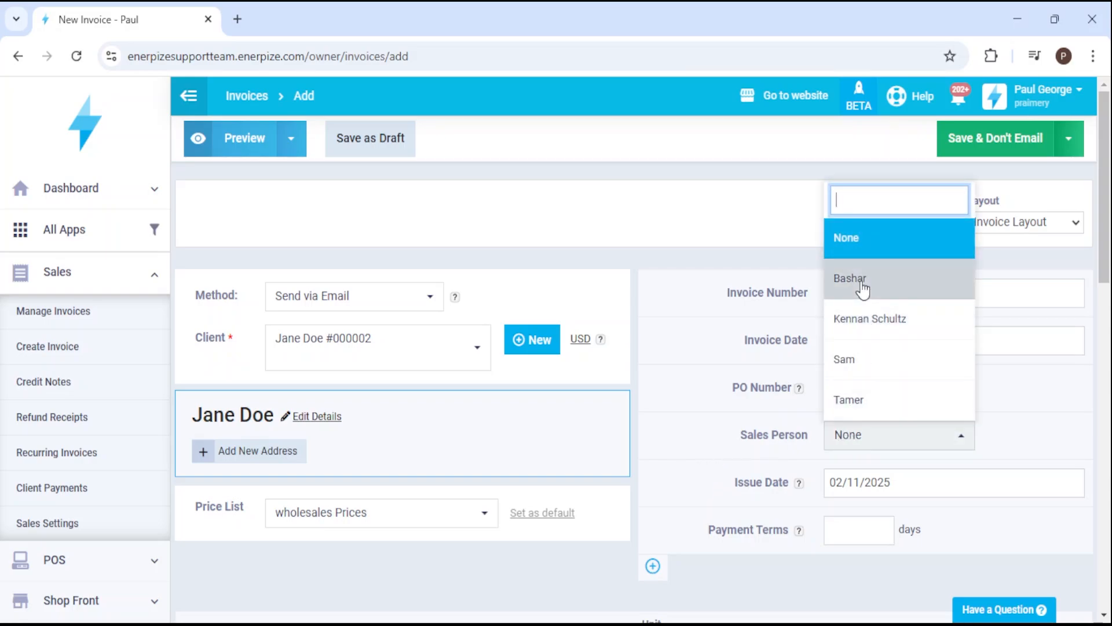
click(711, 434)
Set the invoice's payment terms to 5 days.
scroll(703, 442, down, 2)
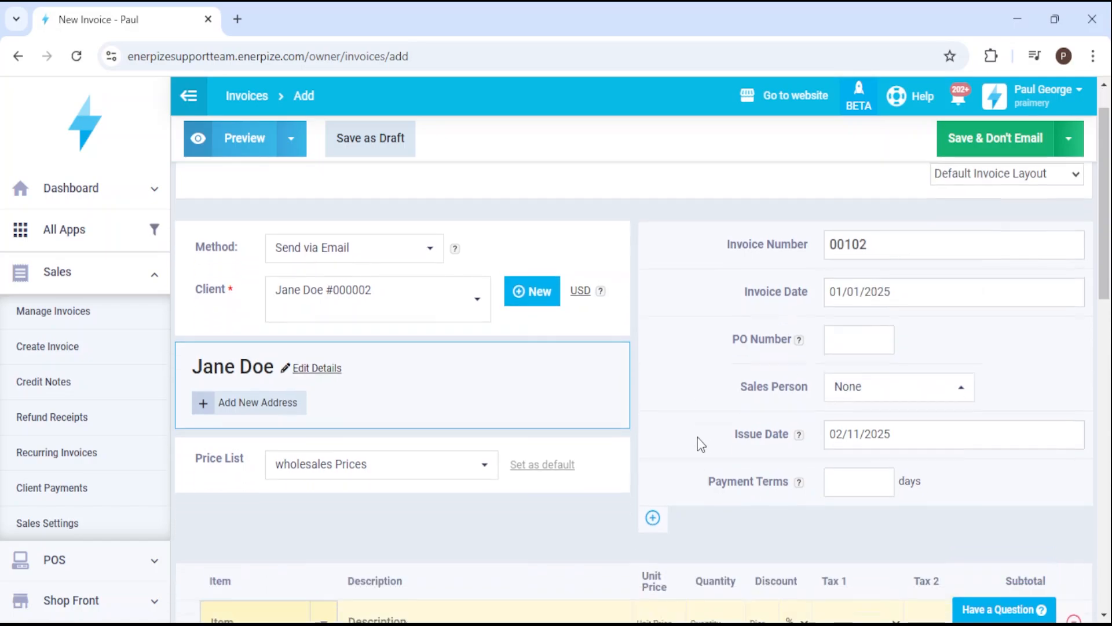
click(844, 451)
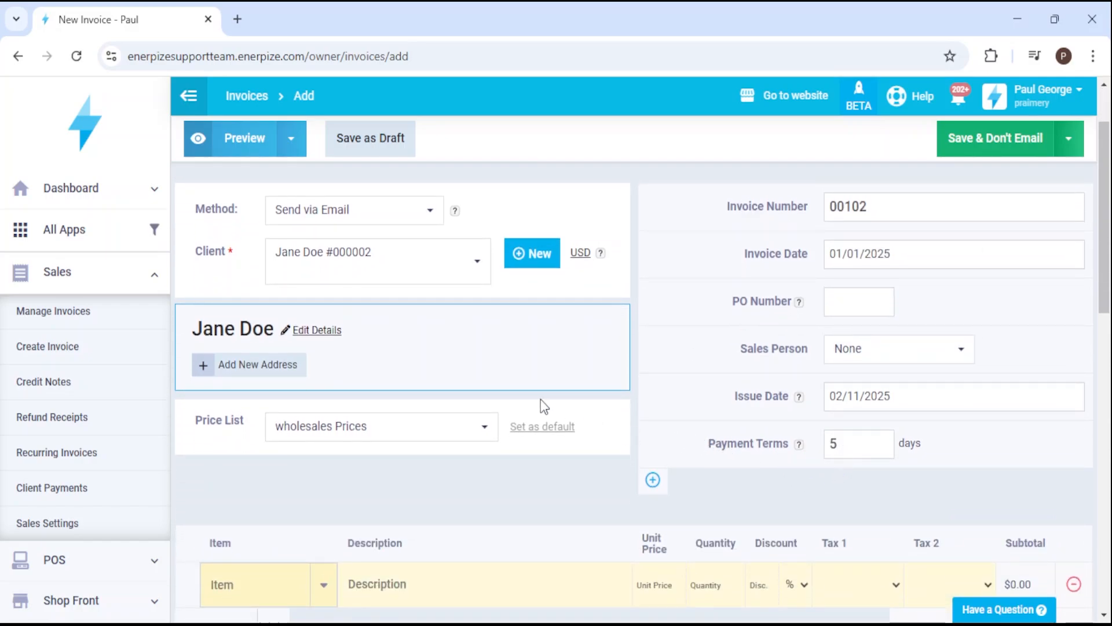
click(653, 480)
click(657, 504)
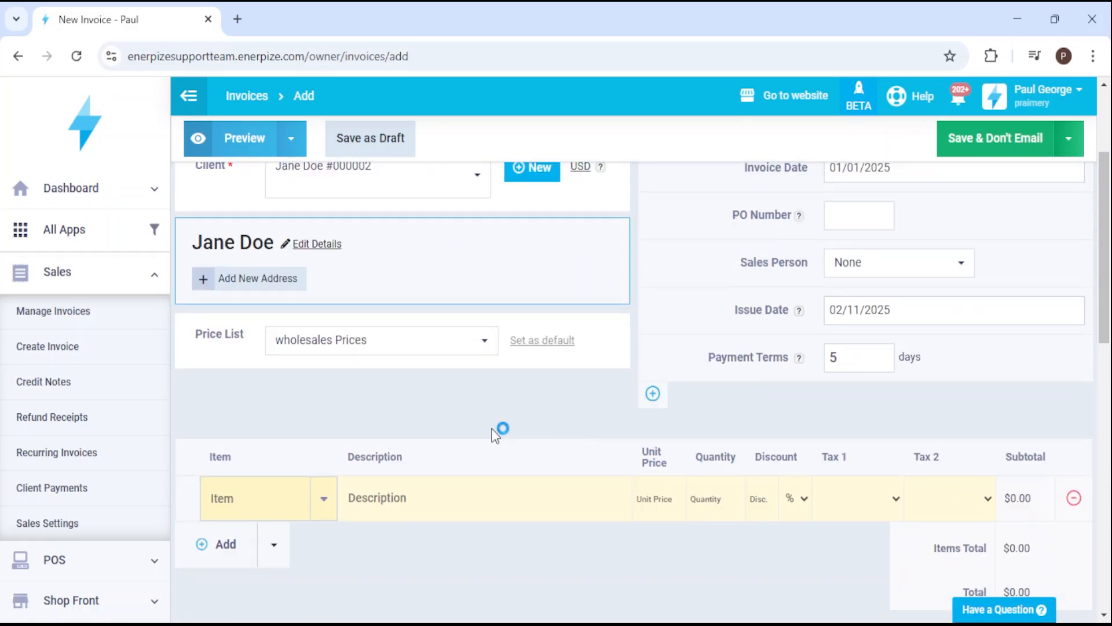
Add product B to the first invoice line and set its unit price to 50.
click(250, 489)
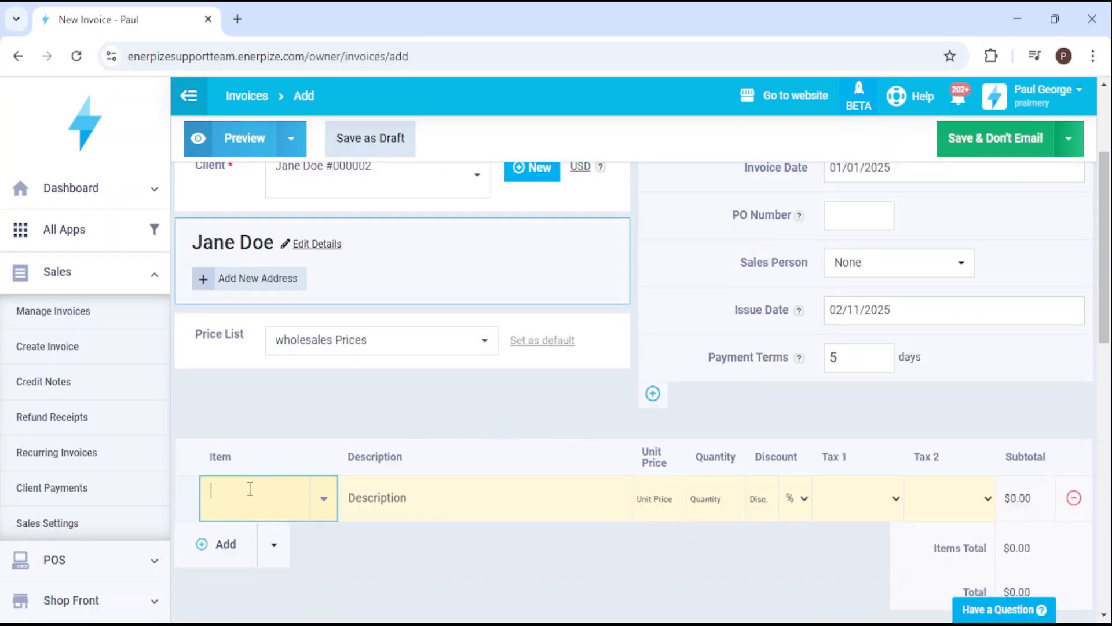
click(255, 587)
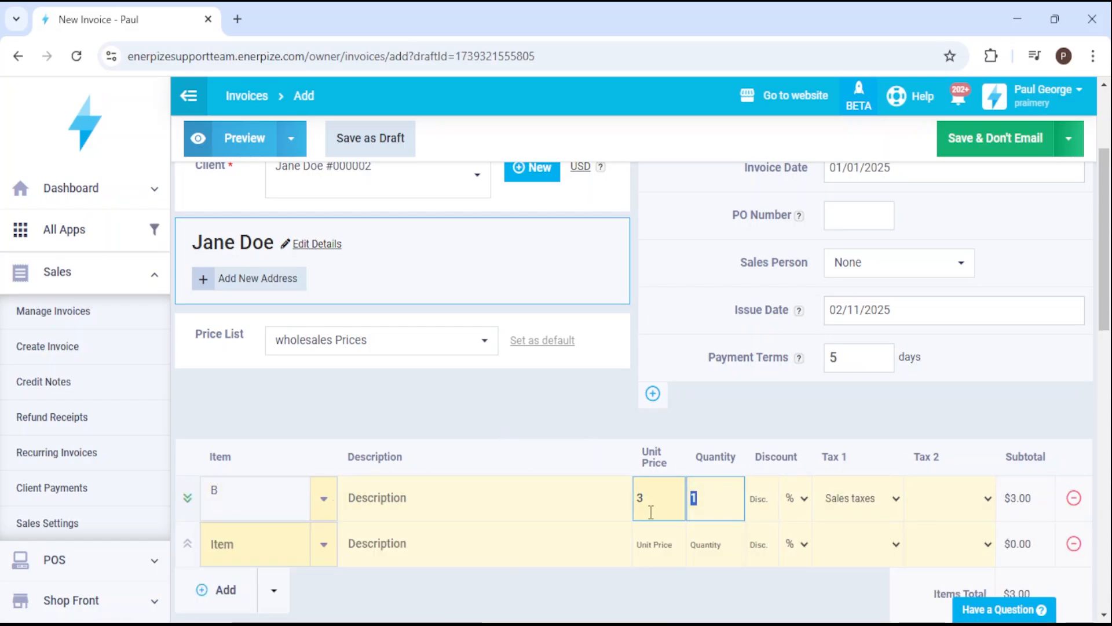
click(642, 508)
drag(643, 510, 635, 509)
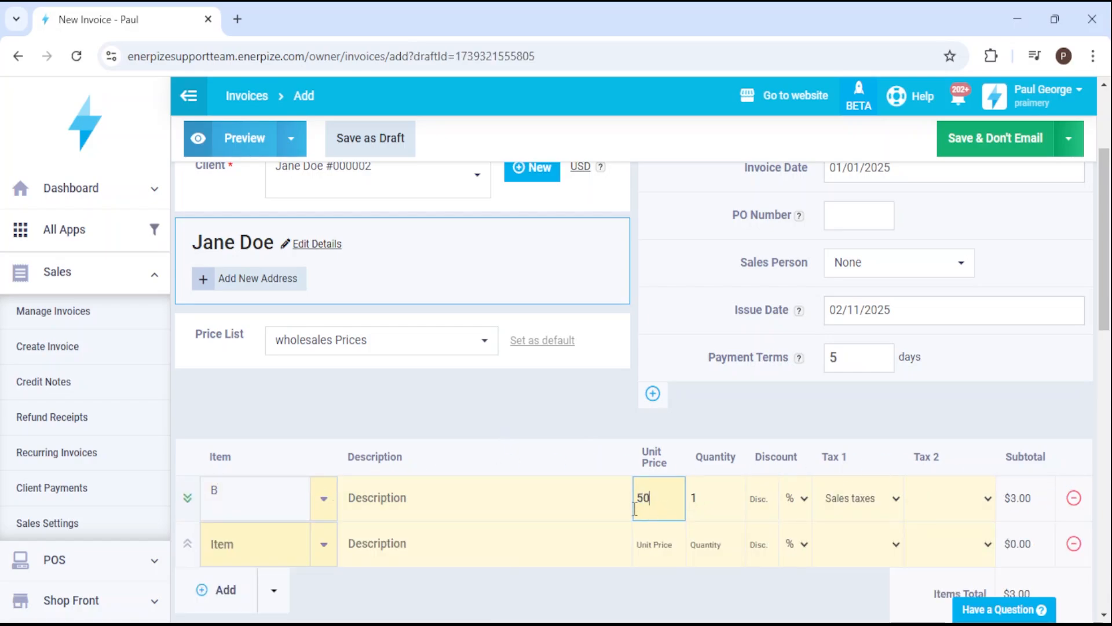
text(50)
click(608, 453)
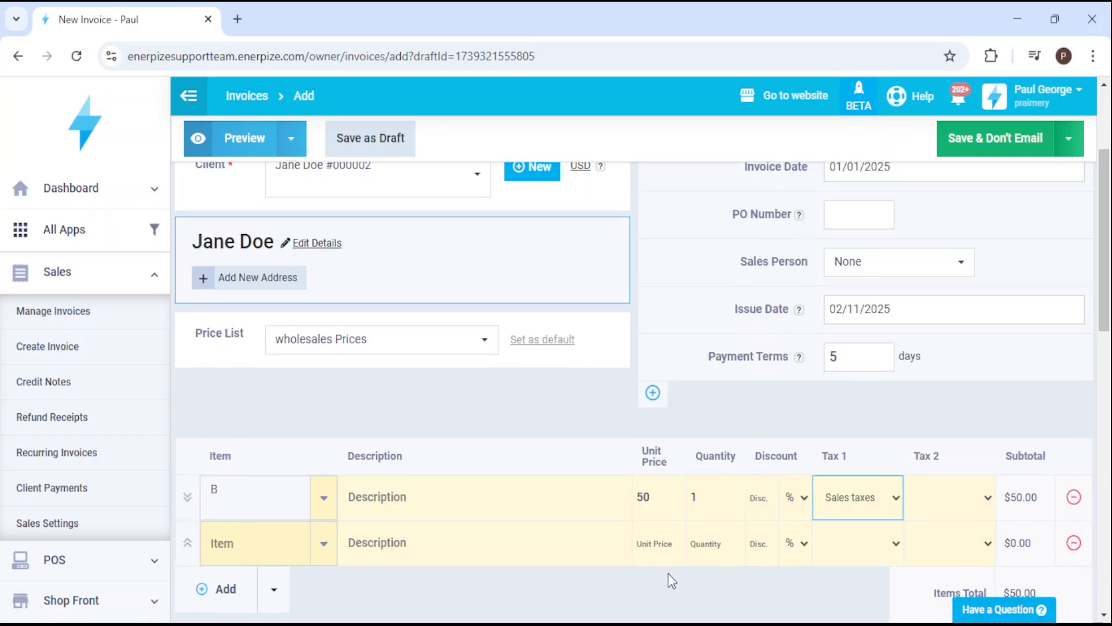
View the product choices for the first invoice line, including the option to add a new product.
scroll(638, 567, down, 2)
click(323, 417)
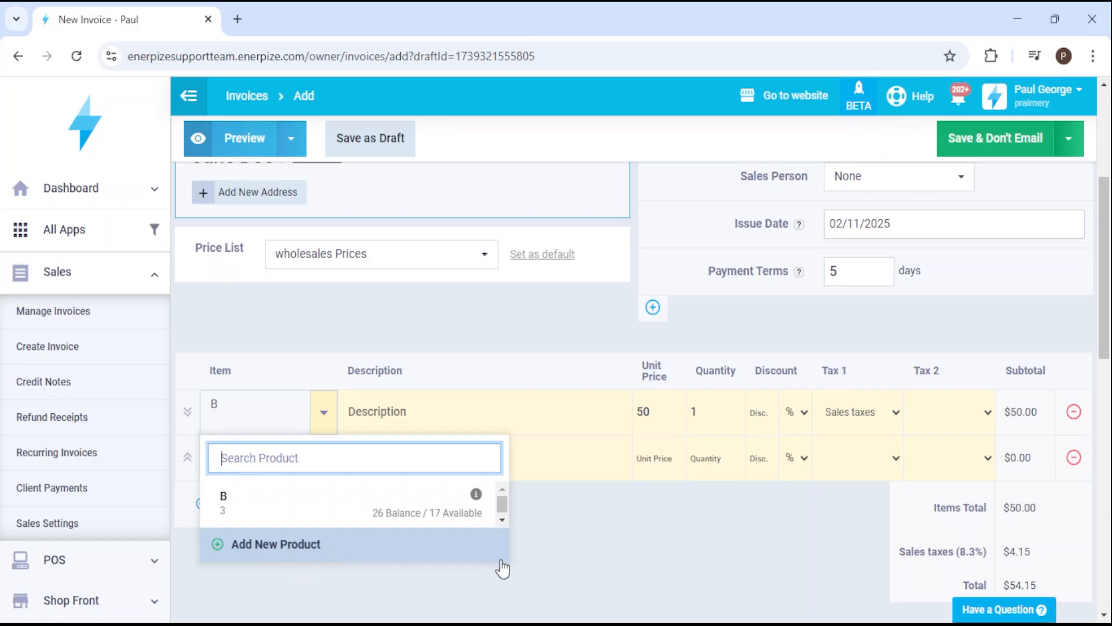
click(569, 556)
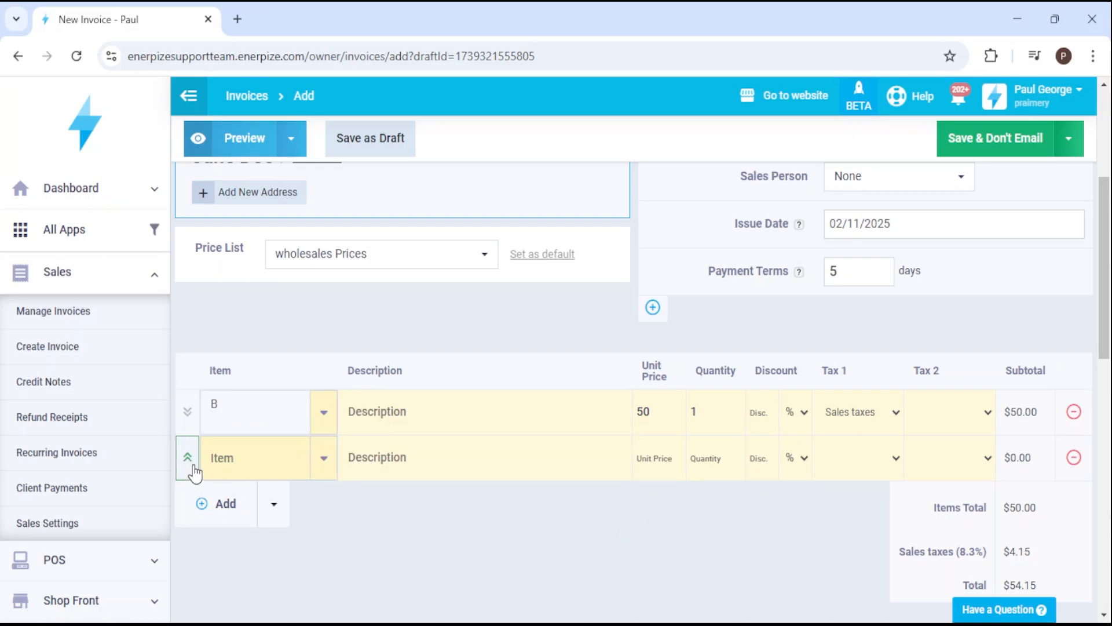
Move the empty invoice line above product B, and return it below.
click(188, 459)
click(187, 414)
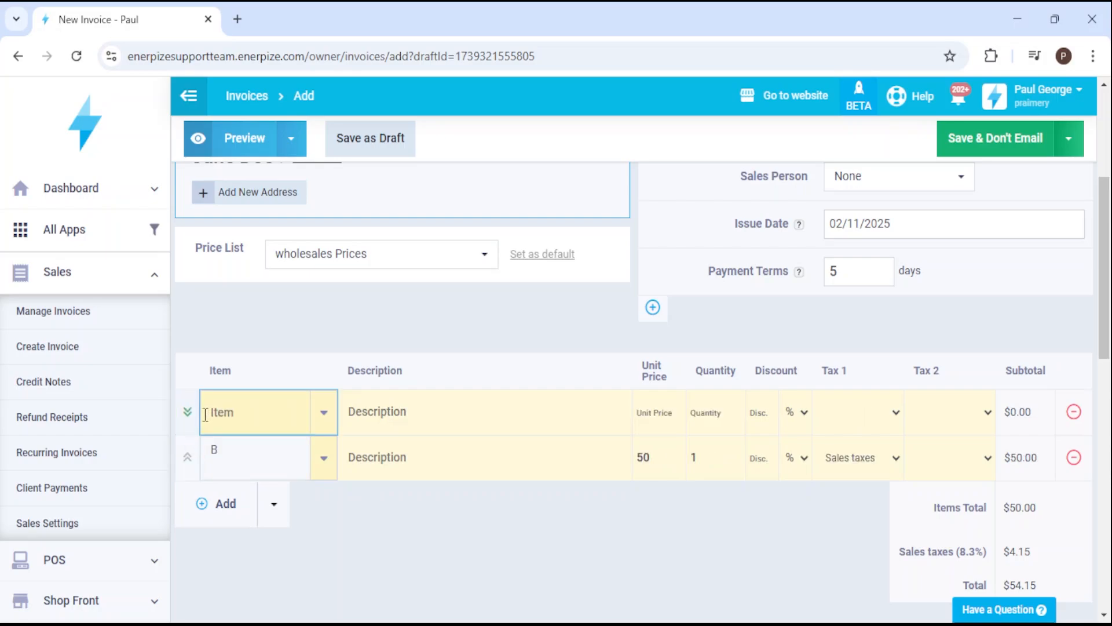
click(207, 461)
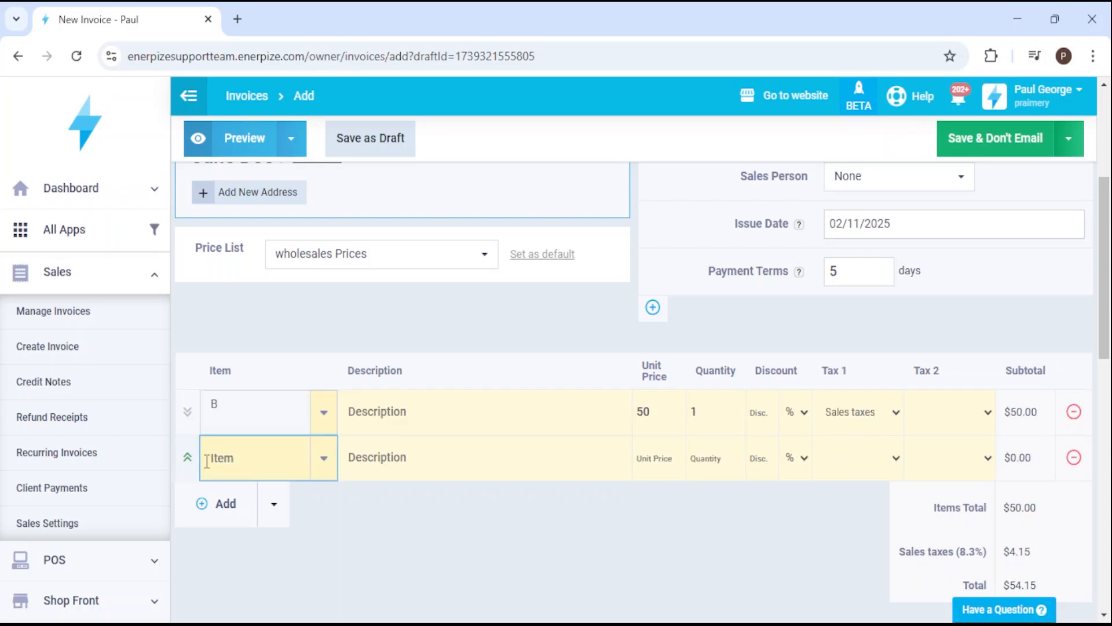
Remove the empty invoice line and open the Paste from Sheet dialog for adding items.
click(1074, 458)
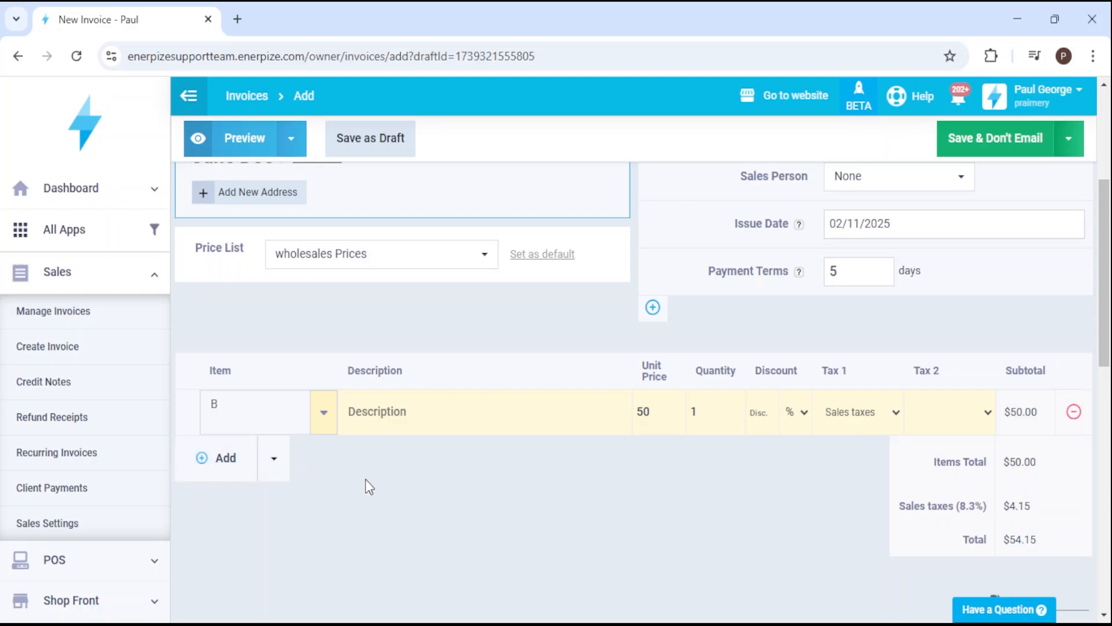
click(274, 468)
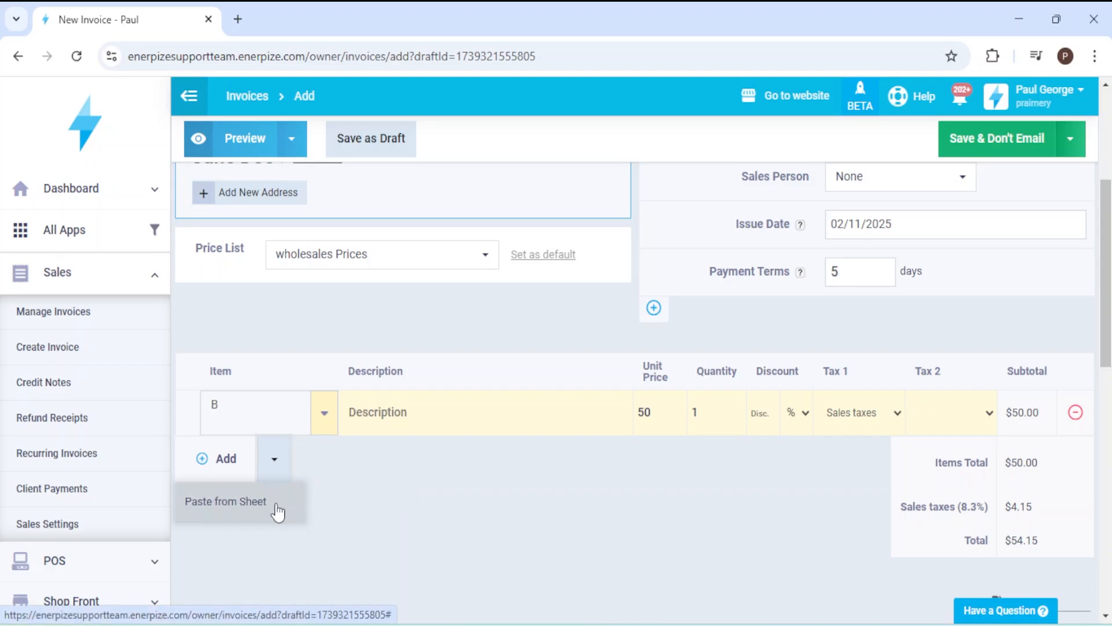
click(245, 511)
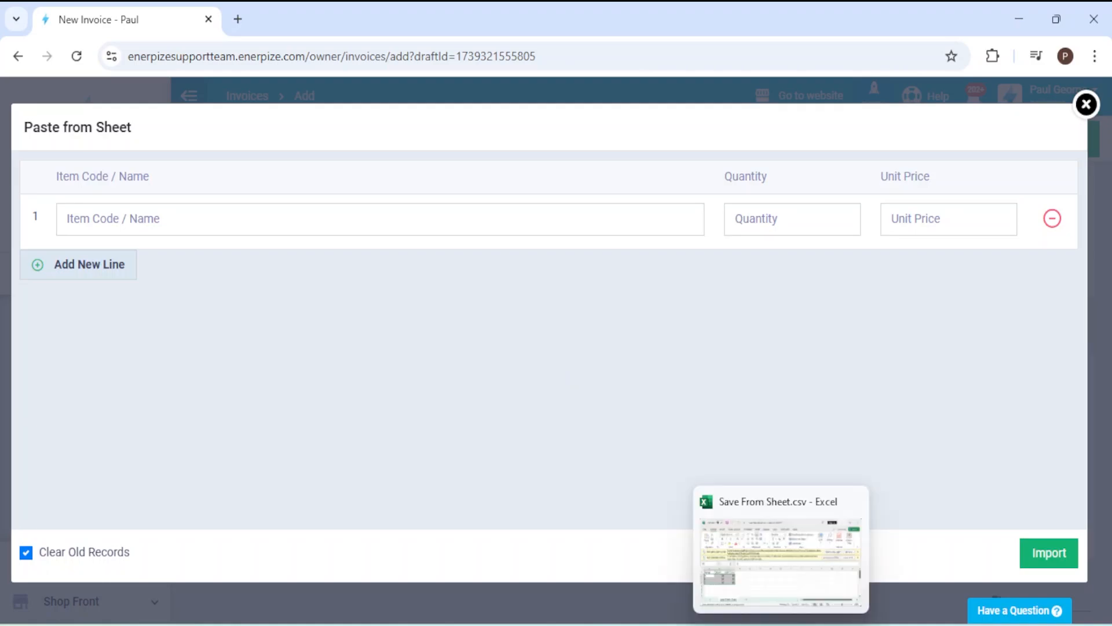
Paste the rows from Save From Sheet.csv into the first line: B 20 at 50, A 20 at 30, C 30 at 60.
click(786, 623)
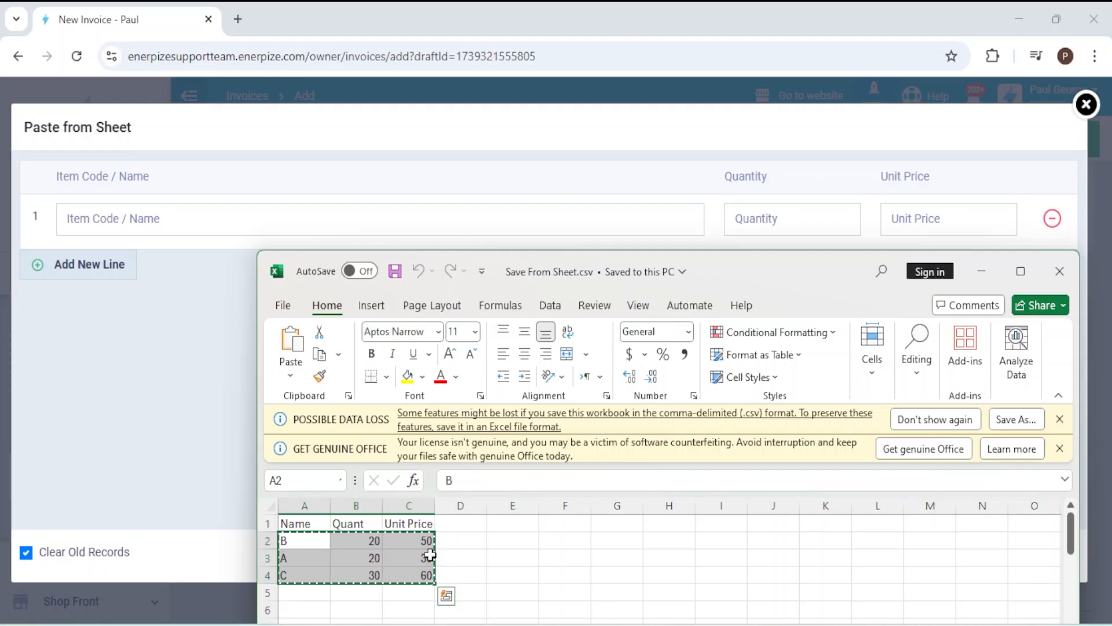
click(981, 271)
click(392, 221)
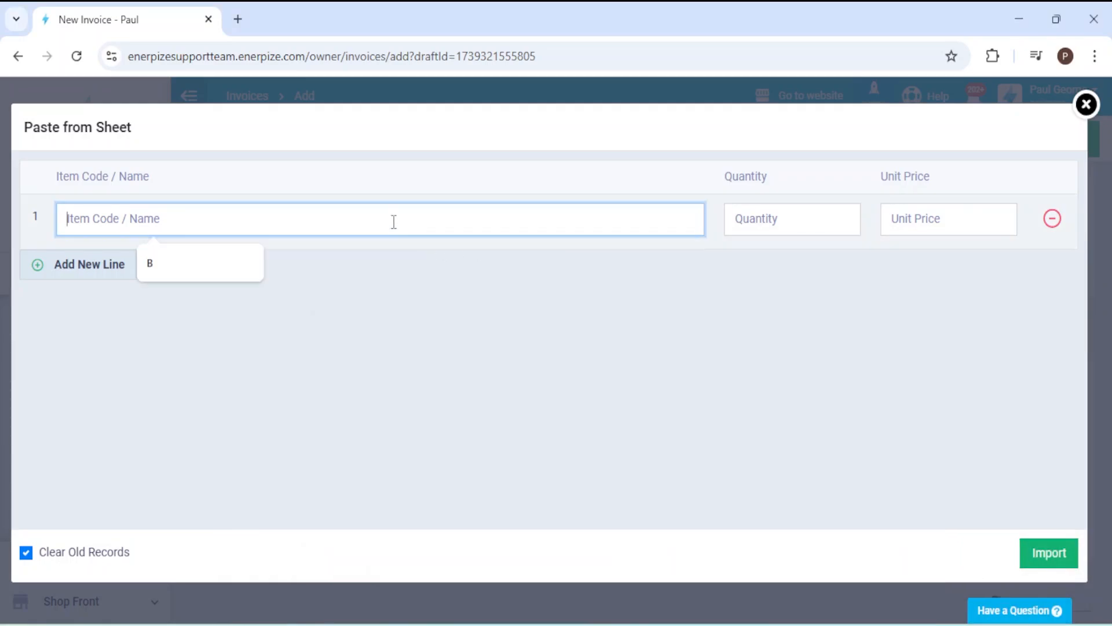
text(B	20	50 A	20	30 C	30	60)
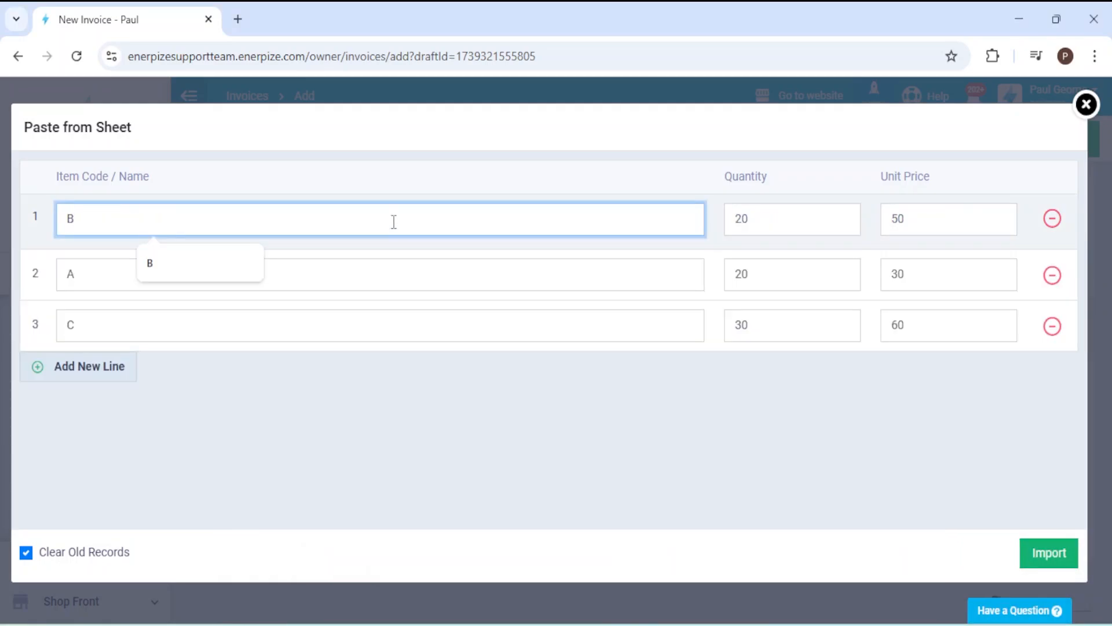
click(431, 446)
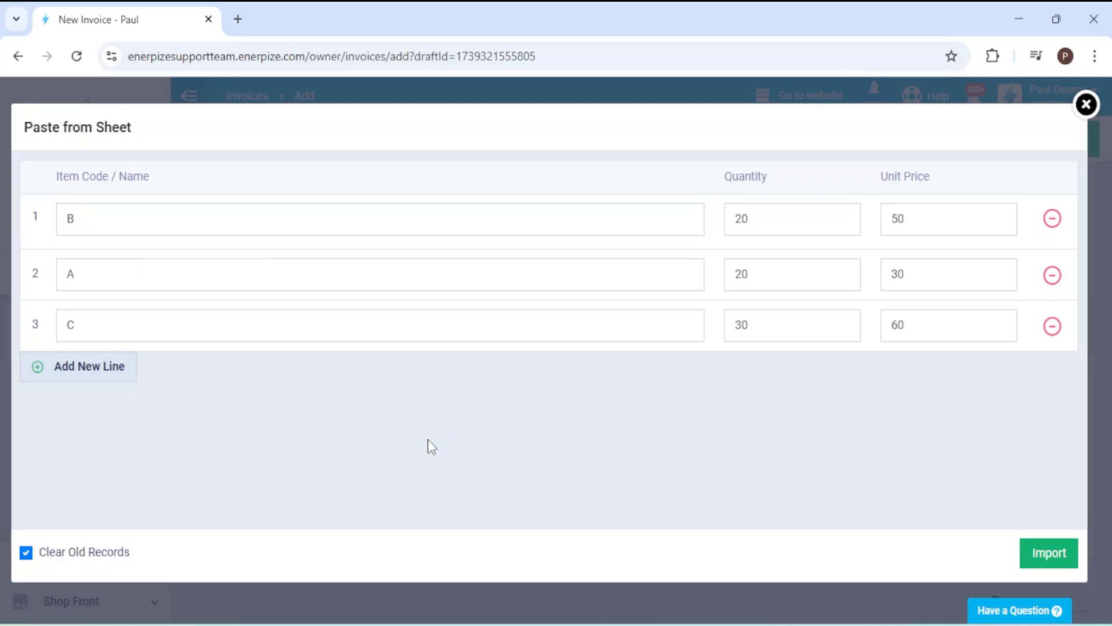
Add and remove an extra blank line, and import the pasted items with Clear Old Records enabled.
click(116, 373)
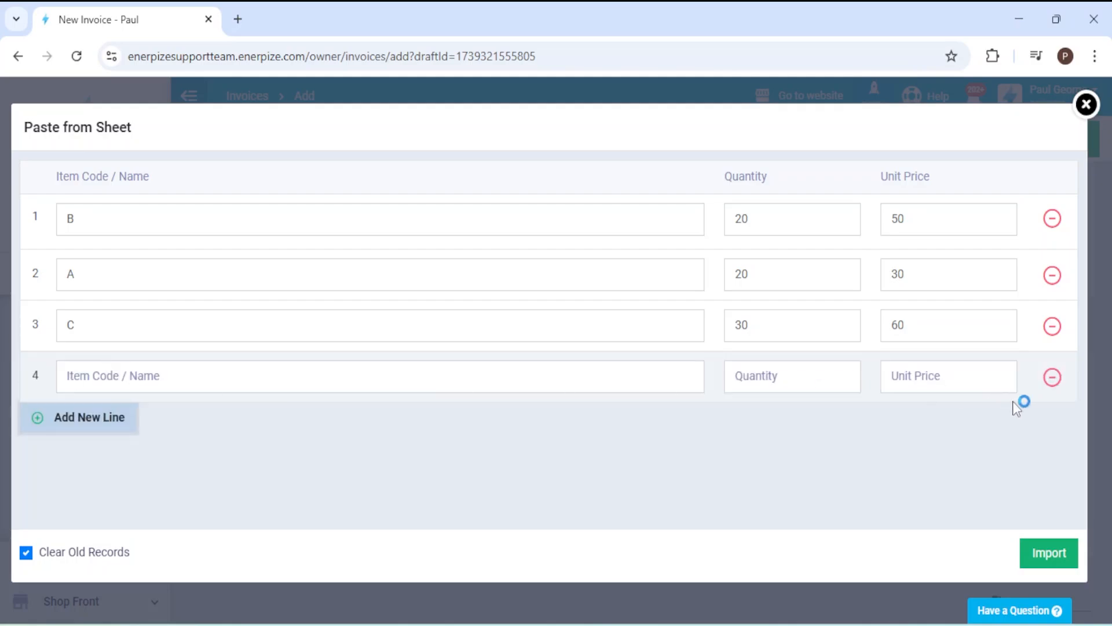
click(1052, 377)
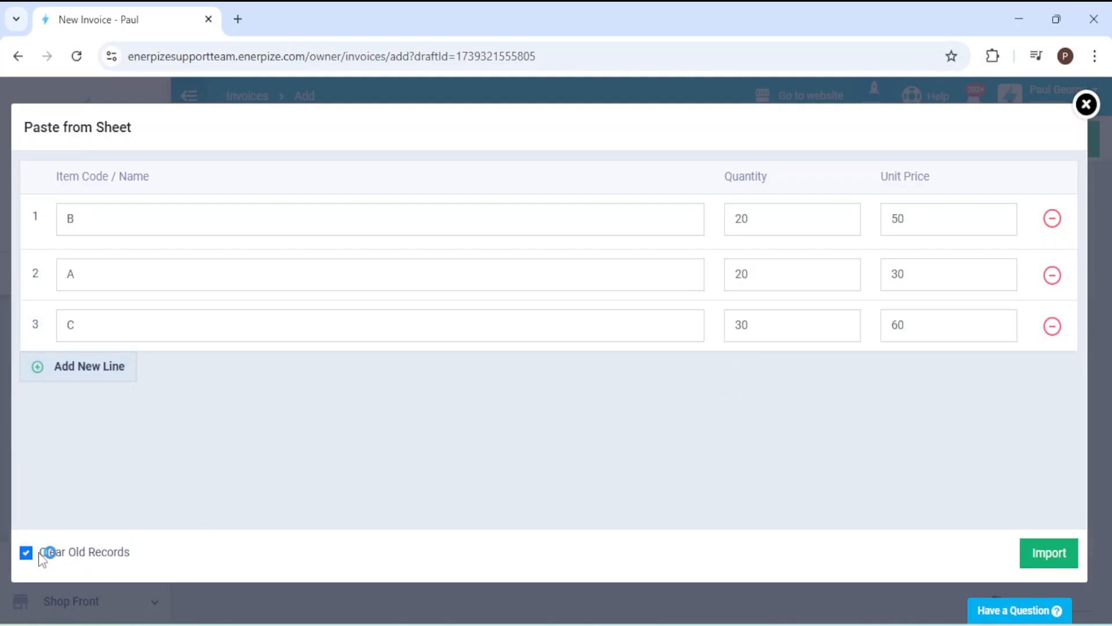
drag(124, 555, 44, 560)
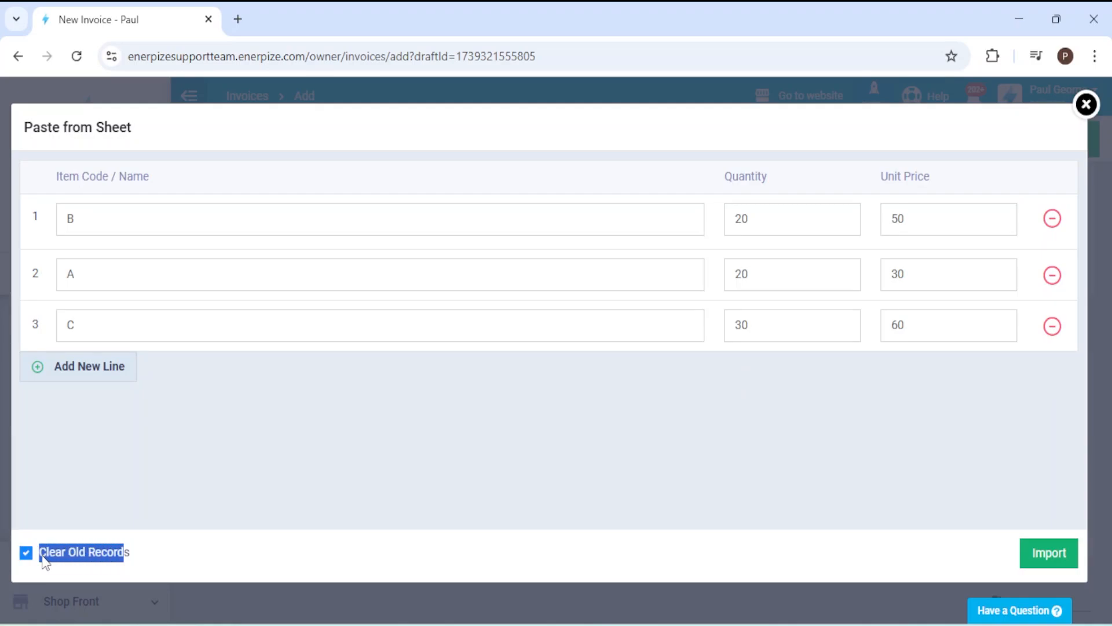
click(194, 466)
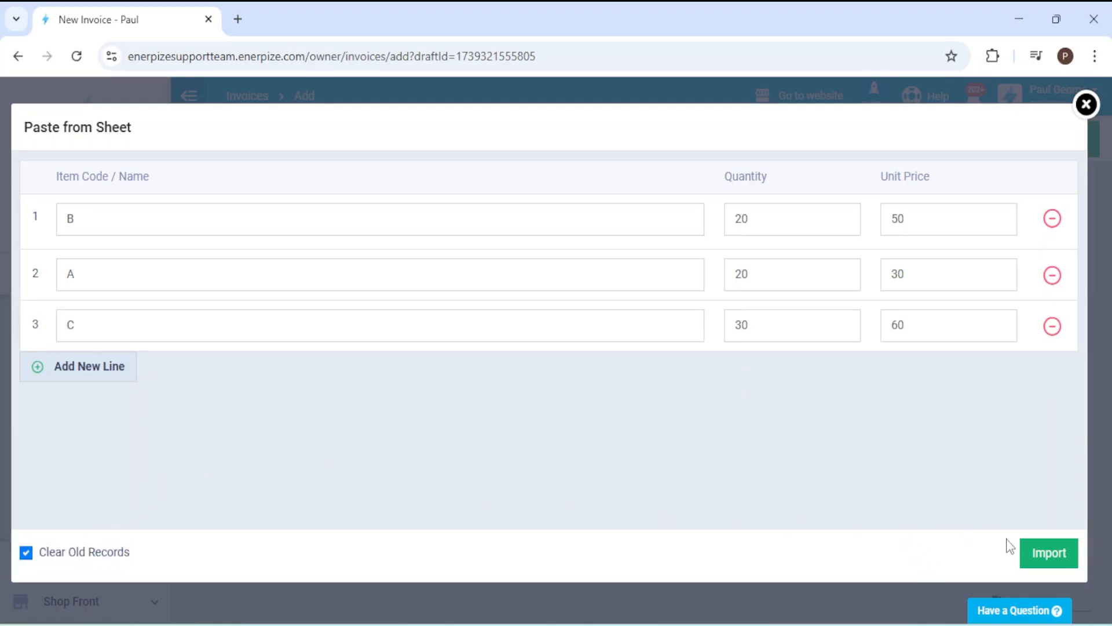
click(1050, 554)
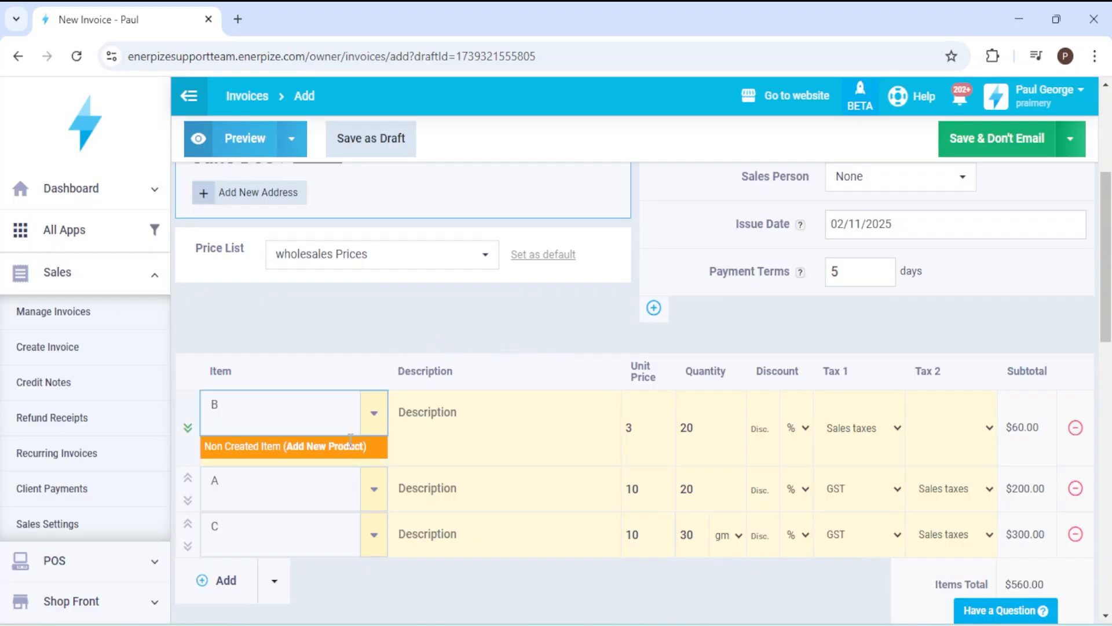
Enter an advance deposit of 100 as an amount, mark it as already paid and check the paid figure in the totals.
scroll(463, 486, down, 1)
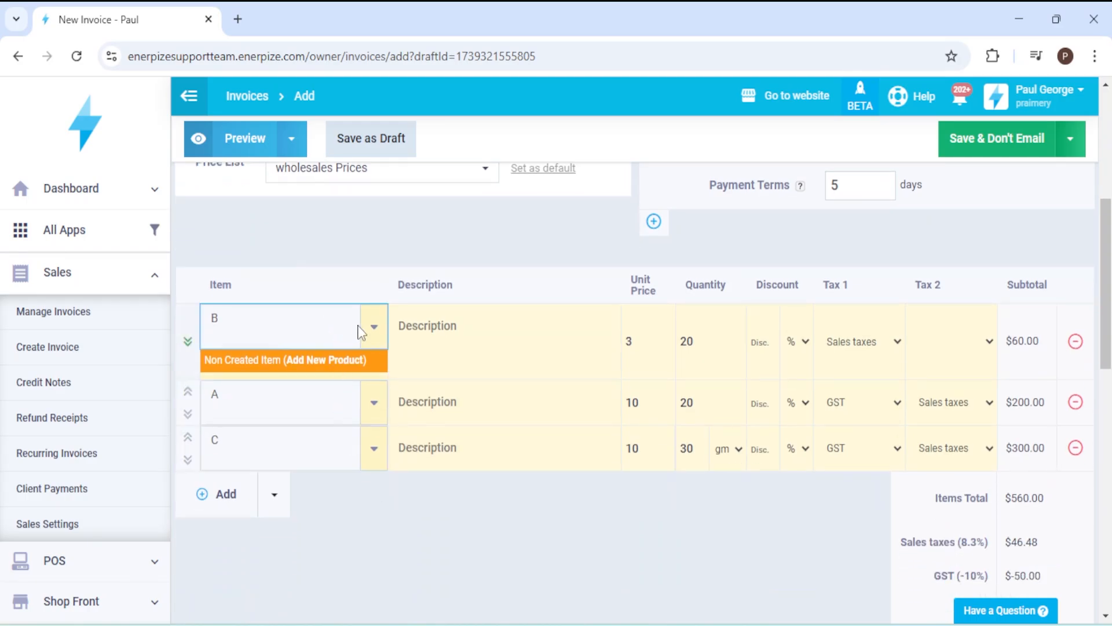
scroll(589, 452, down, 2)
click(348, 546)
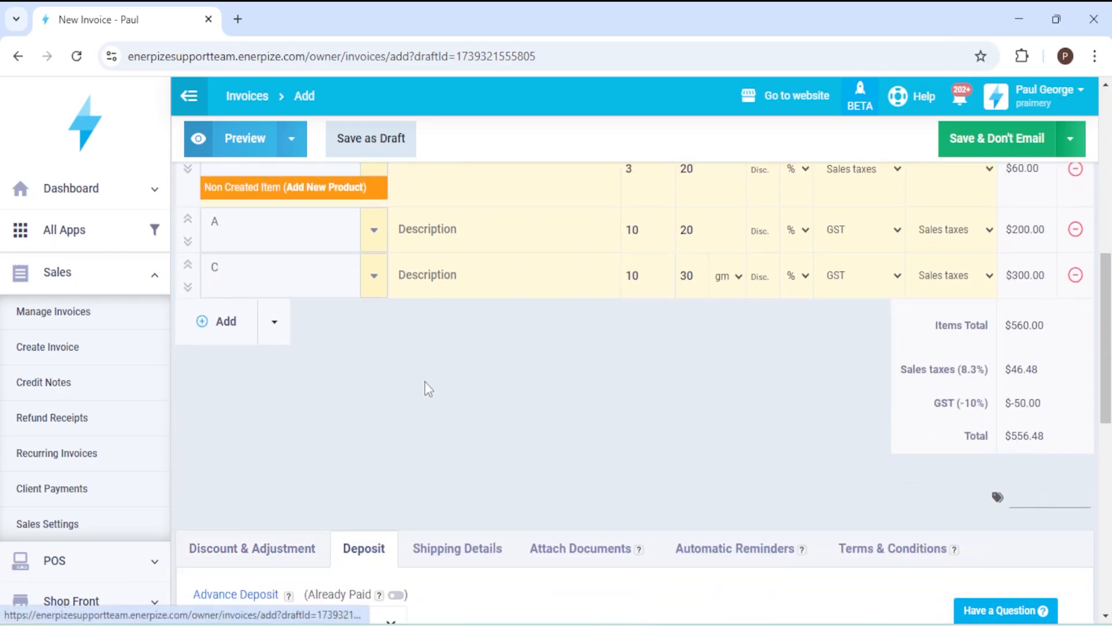
scroll(427, 385, down, 2)
click(276, 458)
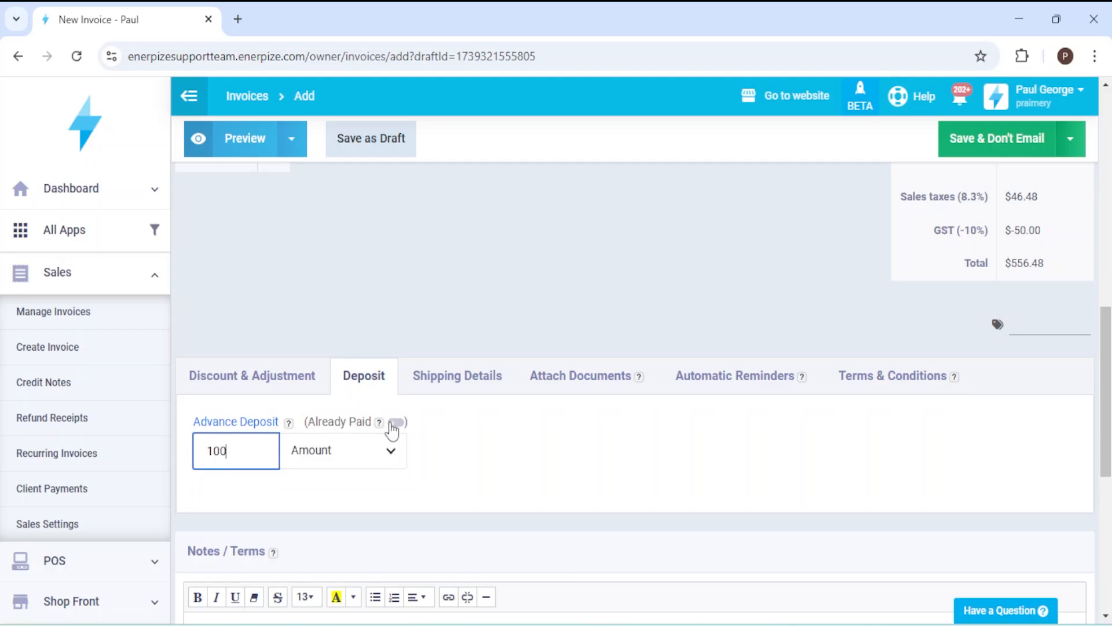
click(395, 423)
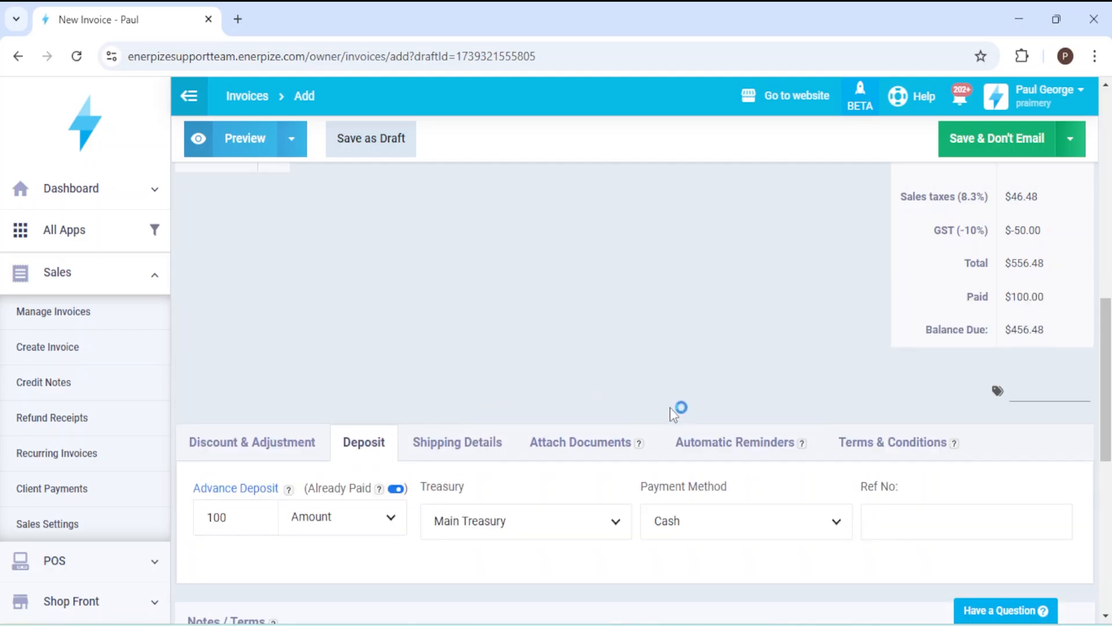
drag(1061, 305, 1007, 306)
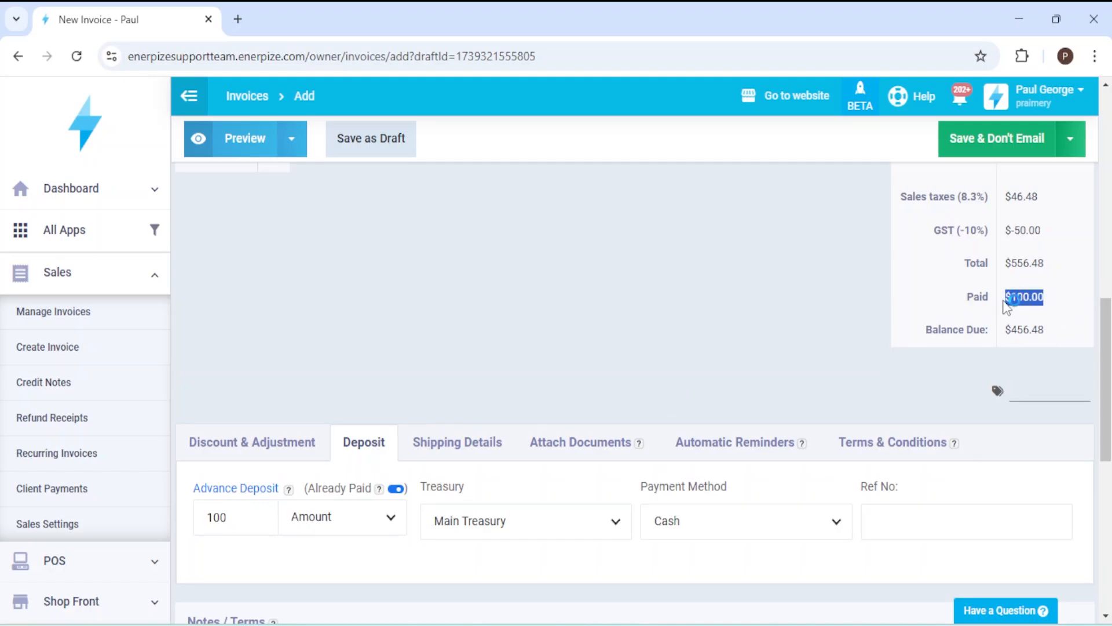
Turn off the deposit's already-paid option and mark the whole invoice as Already Paid.
scroll(514, 462, down, 2)
click(396, 405)
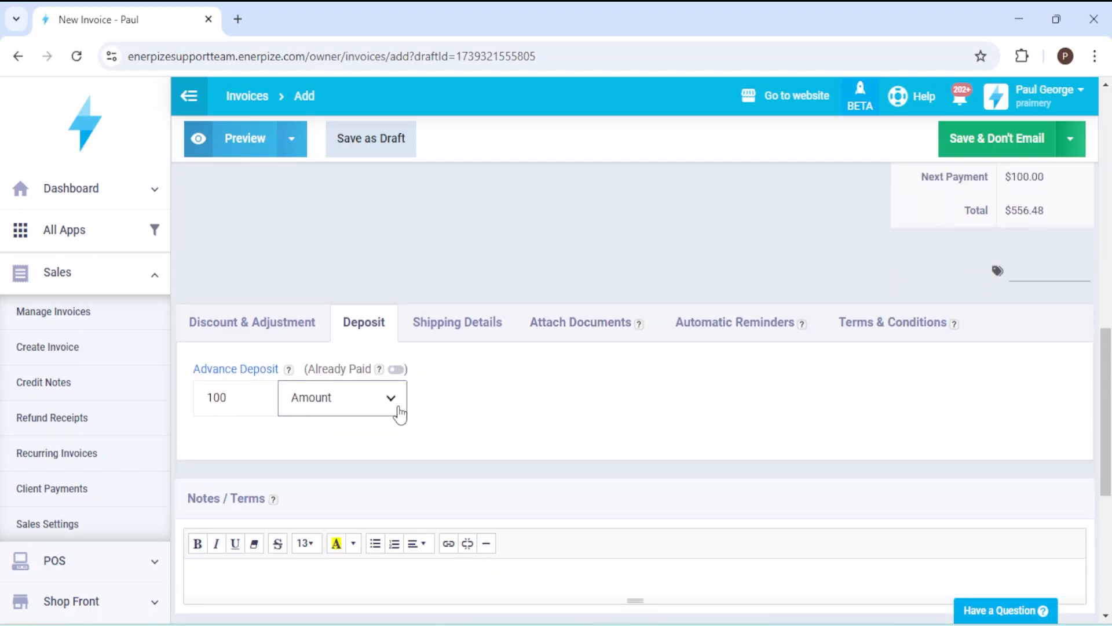
scroll(399, 413, down, 5)
click(208, 392)
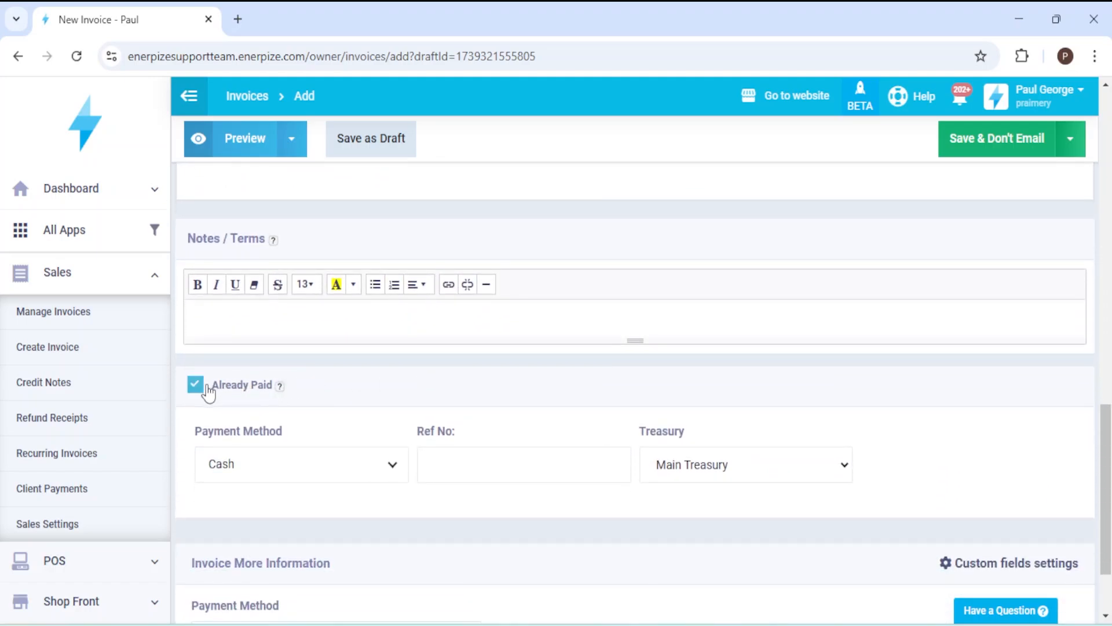
Clear the advance deposit amount and look over the Notes / Terms section.
scroll(273, 211, up, 2)
double_click(254, 223)
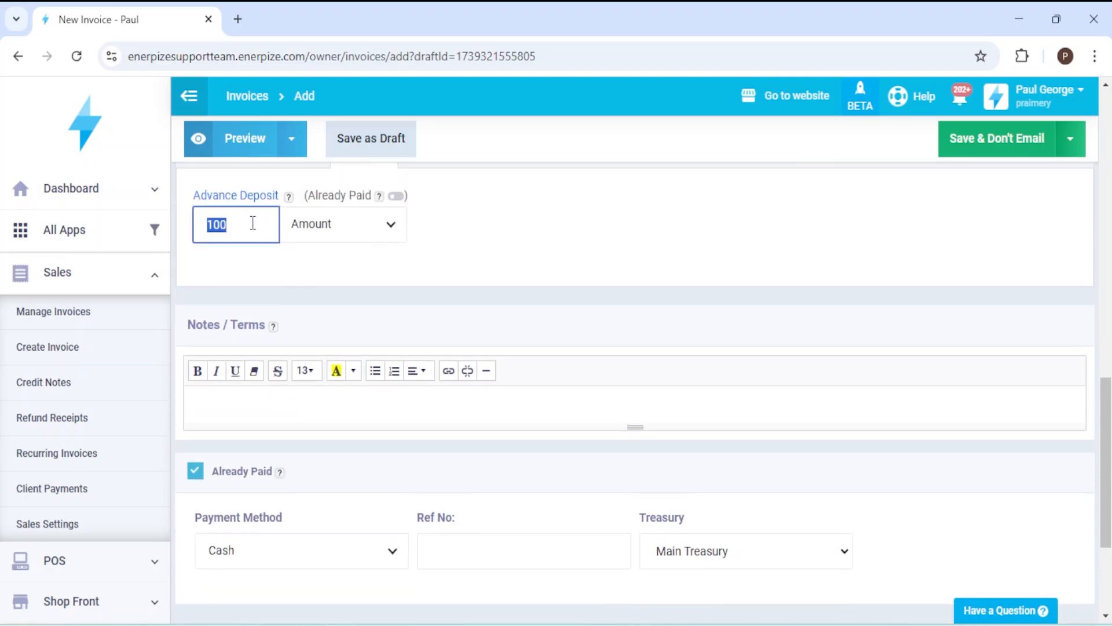
key(BackSpace)
drag(446, 324, 440, 288)
scroll(436, 405, down, 2)
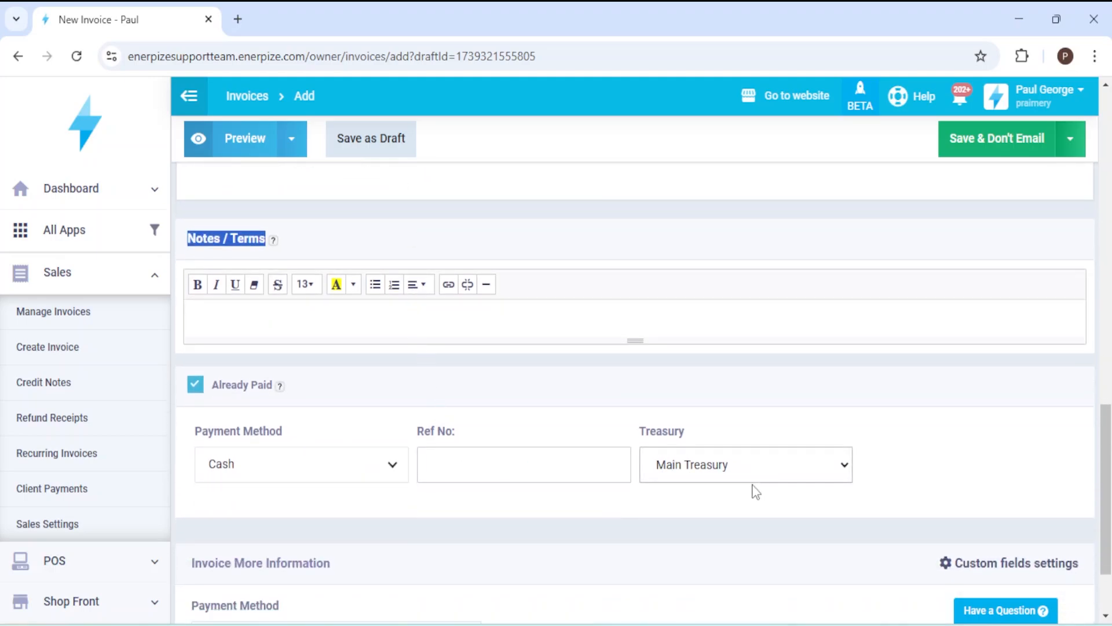
Switch the invoice payment to multiple methods, with Cash on the first line and Credit Card on the second.
scroll(380, 384, down, 2)
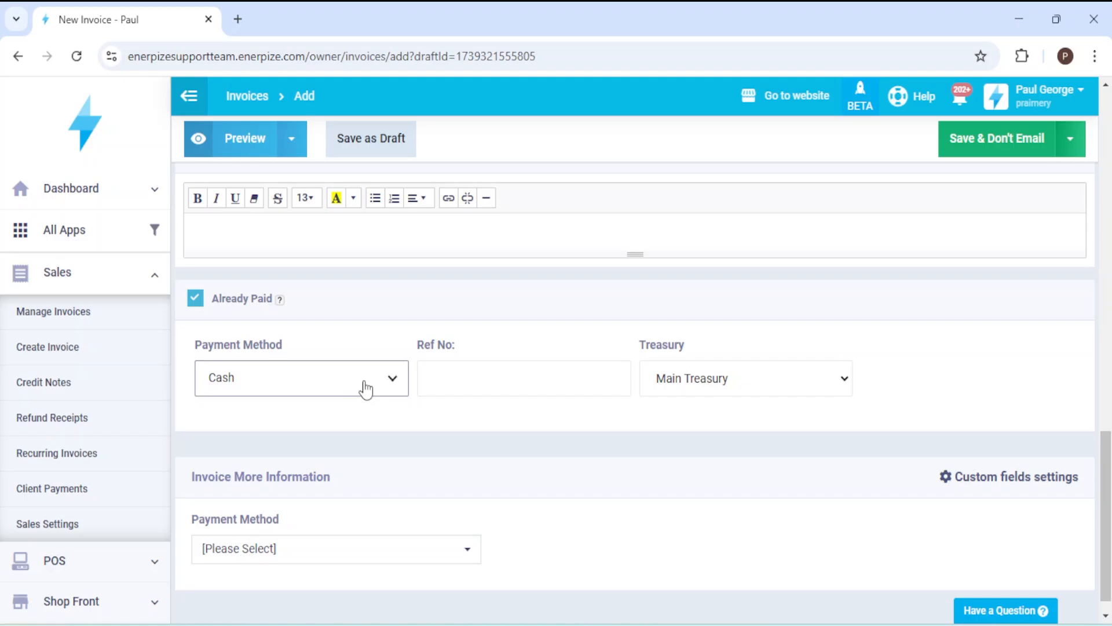
click(366, 383)
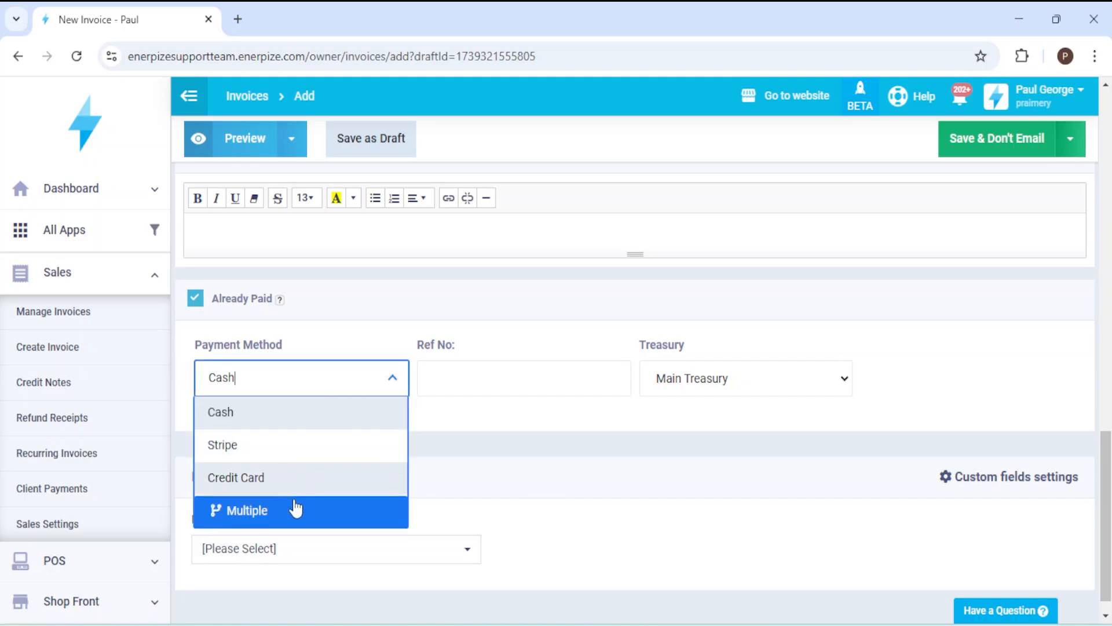
click(243, 510)
click(254, 430)
click(306, 402)
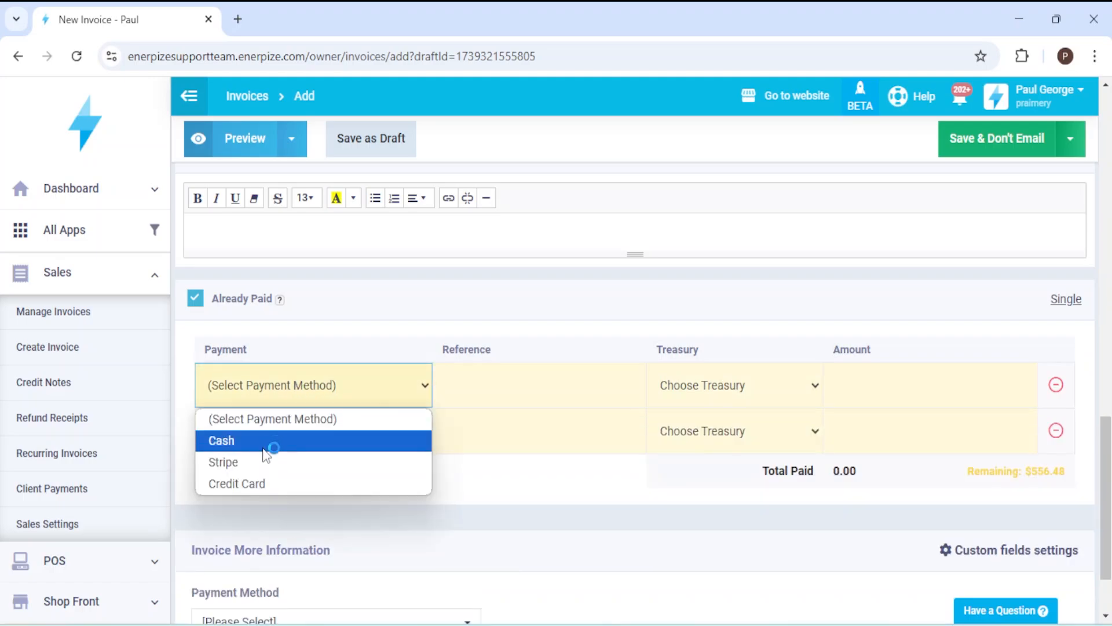
click(263, 441)
click(266, 430)
click(244, 526)
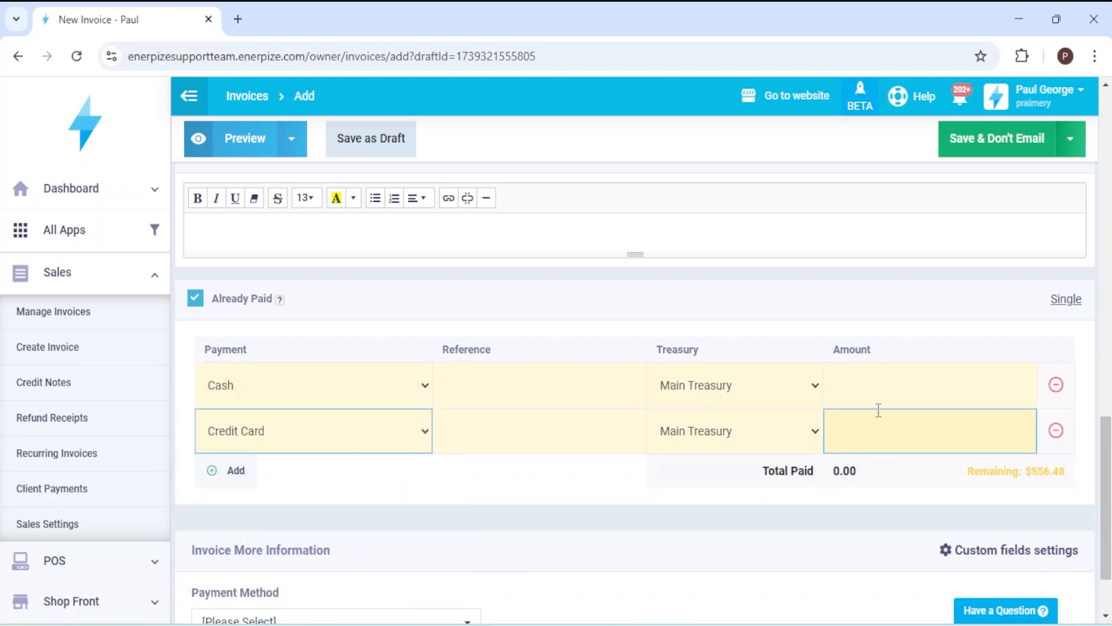
Set the payment amounts to 550 for Cash and 6.48 for Credit Card.
click(870, 388)
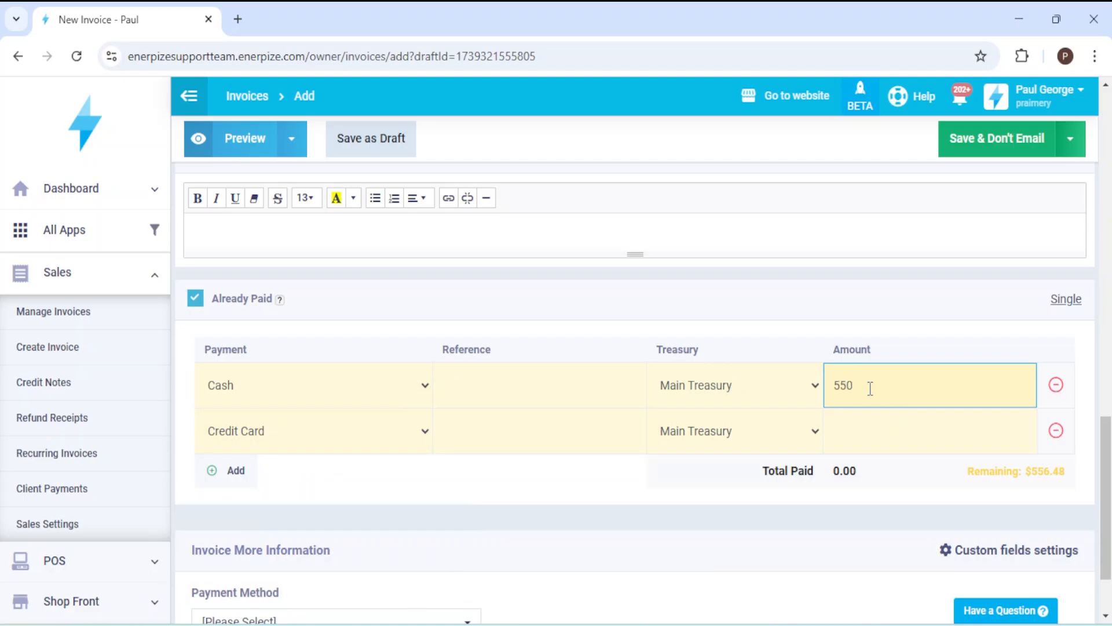
click(857, 432)
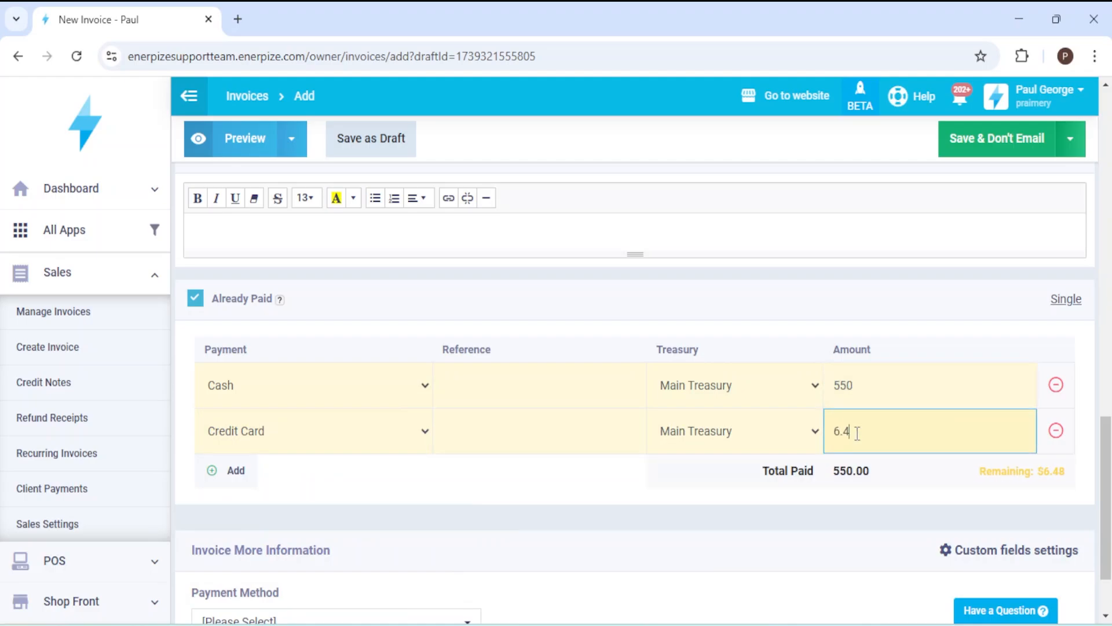
click(729, 510)
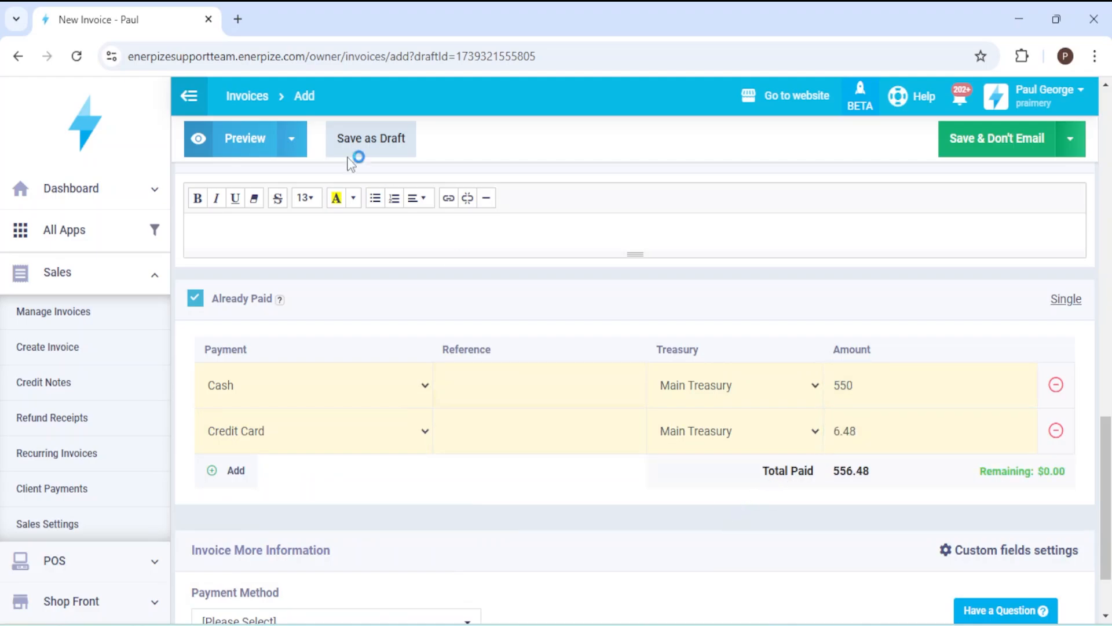
Preview the invoice to check its items, totals and payment, and return to editing.
click(230, 144)
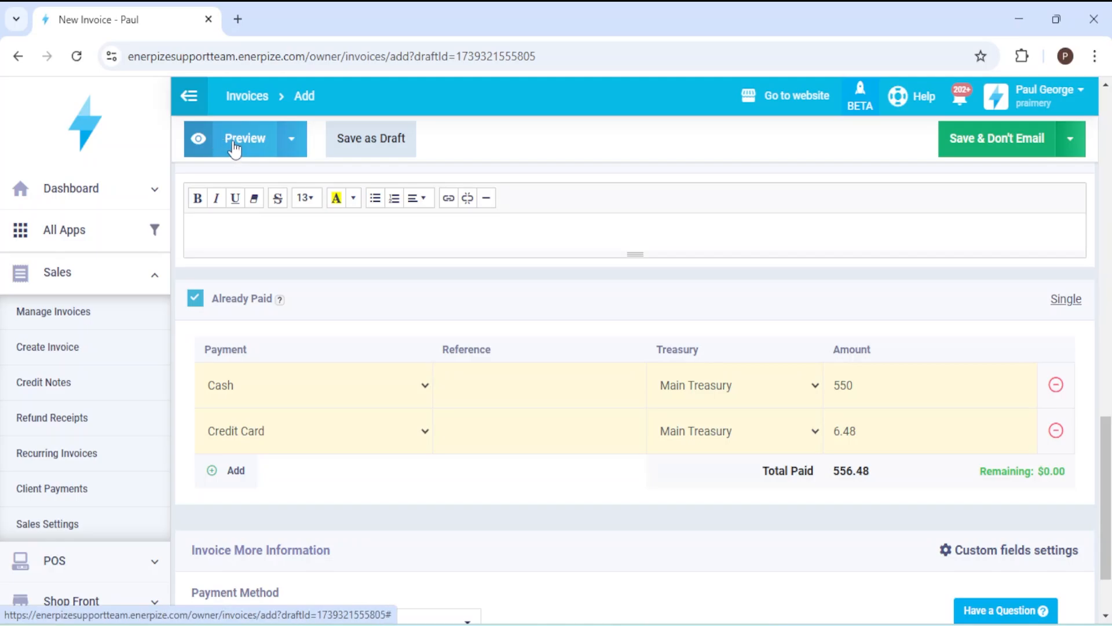
scroll(735, 283, down, 2)
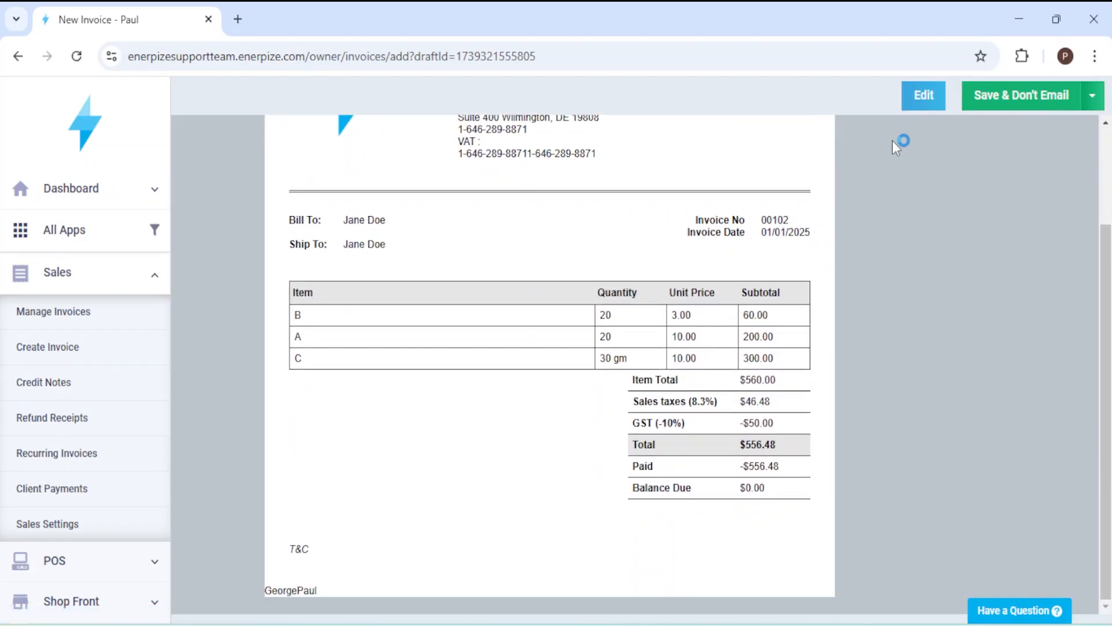
click(922, 98)
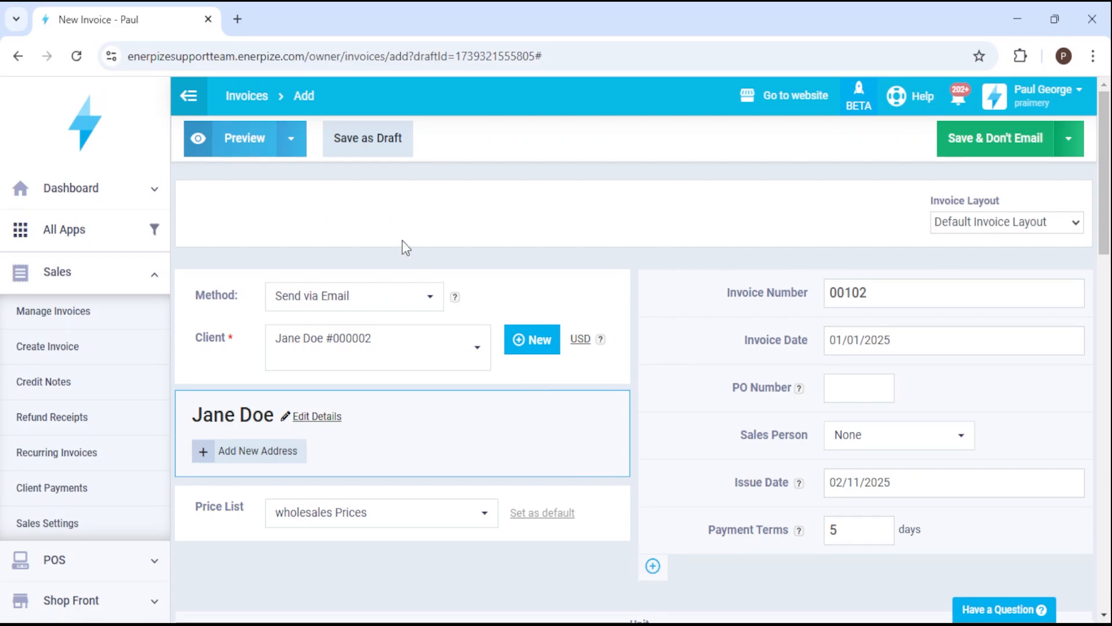
Save the invoice as a draft and check its draft number.
click(378, 140)
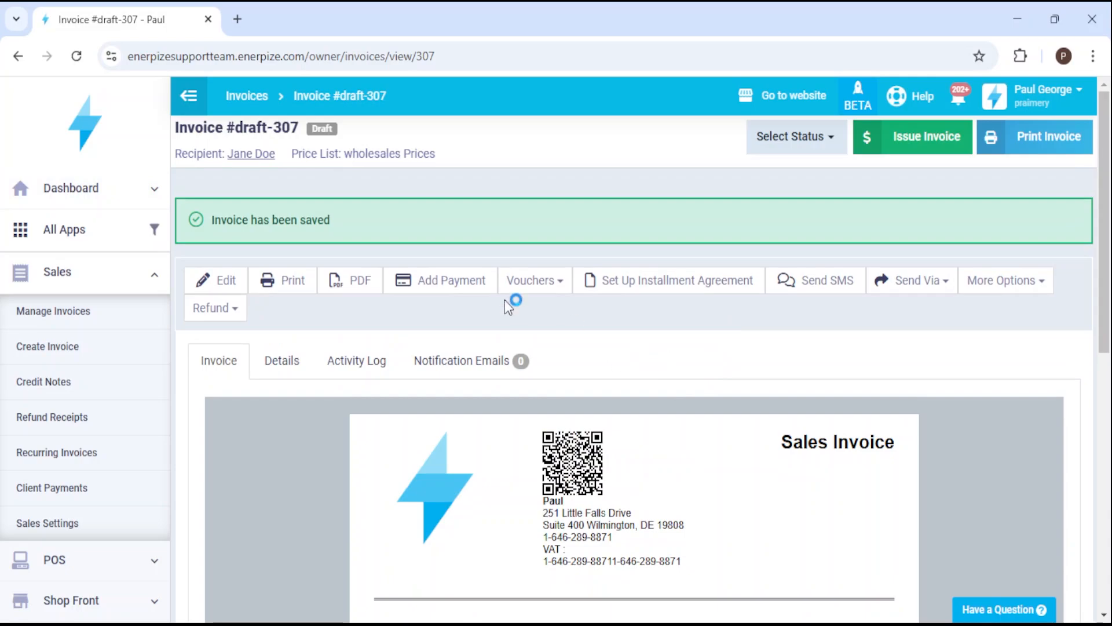
drag(299, 128, 230, 128)
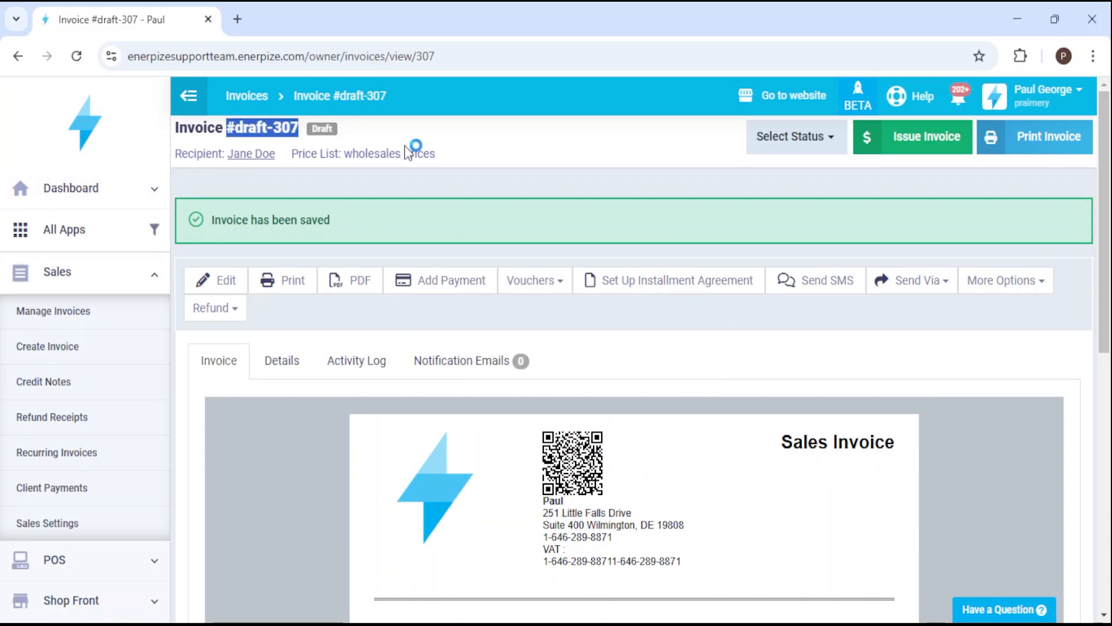
click(415, 134)
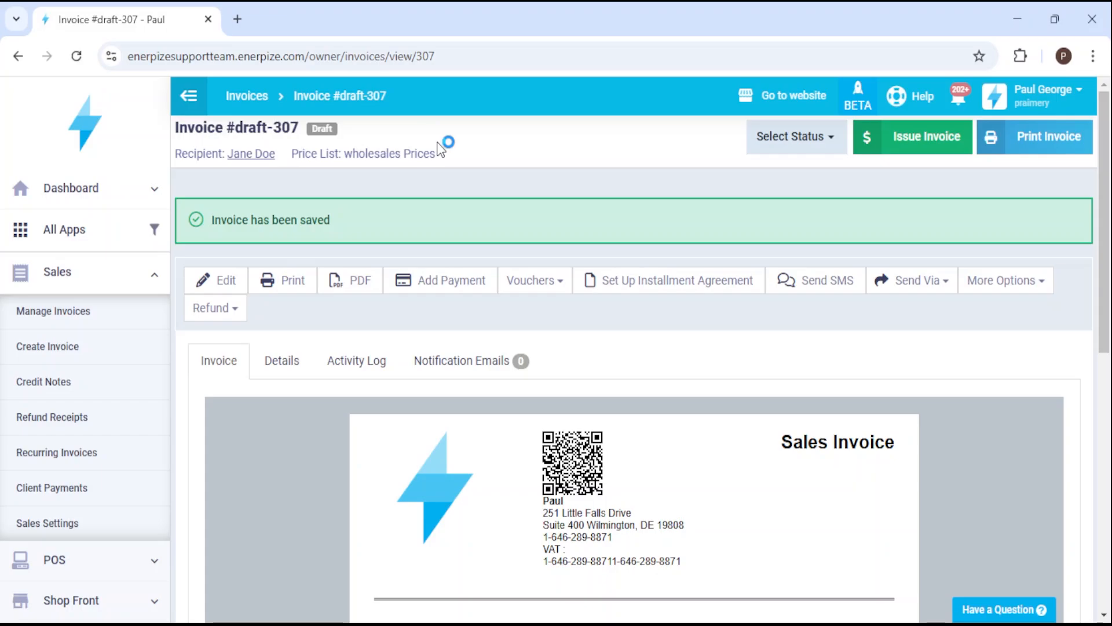
Issue the draft invoice and check the journal entry linked to it.
click(934, 145)
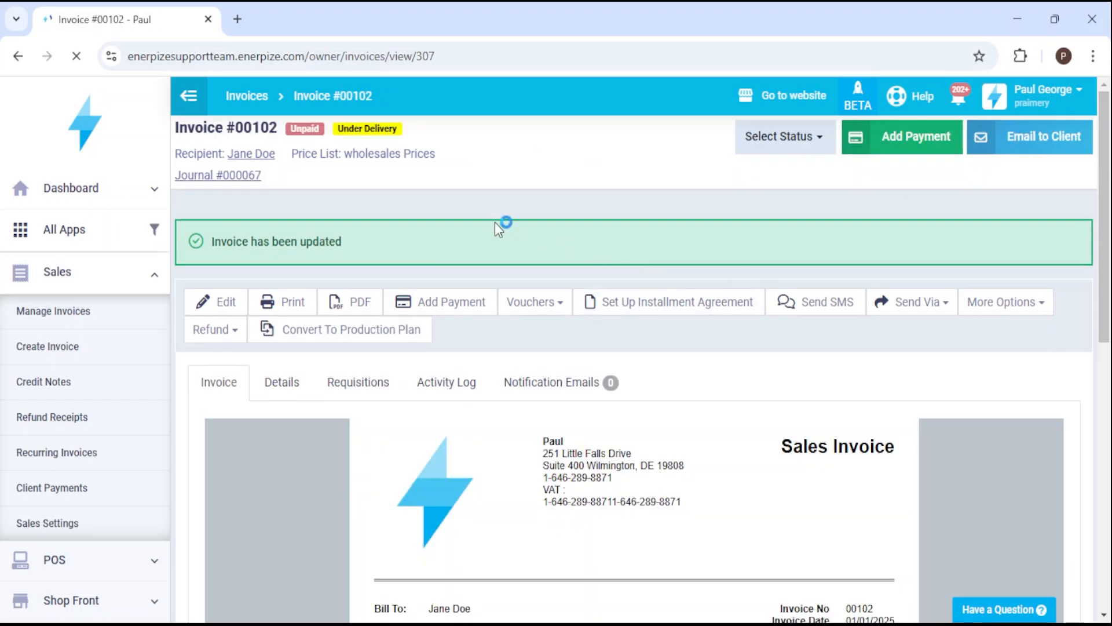
drag(279, 176, 229, 180)
click(362, 172)
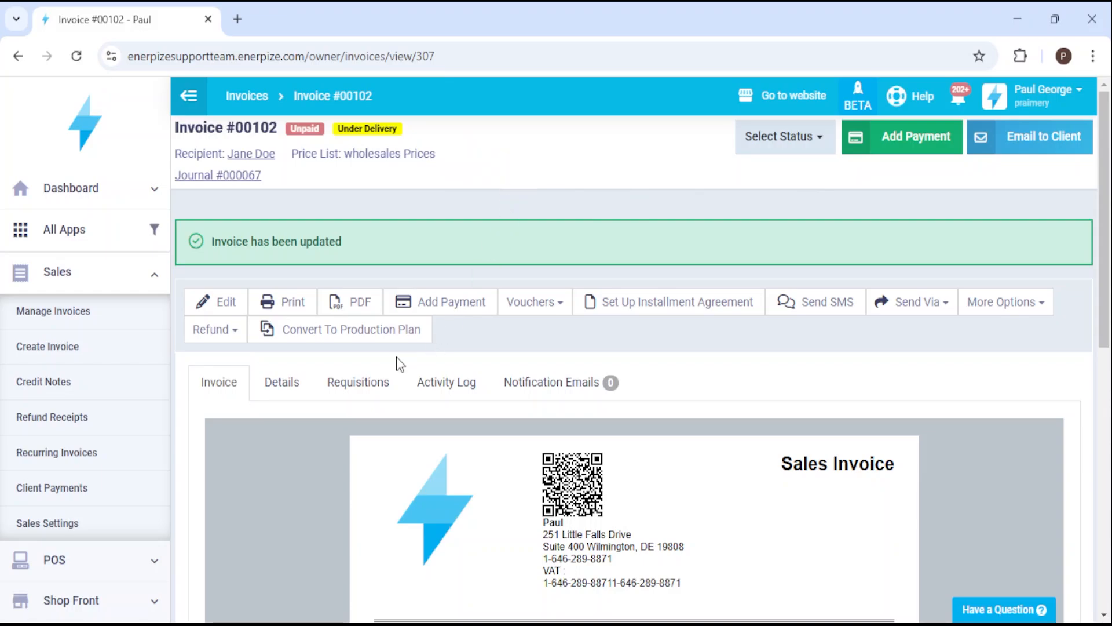
View the issued invoice's requisitions and the actions available for its outbound requisition, including Confirm.
click(355, 387)
click(1037, 480)
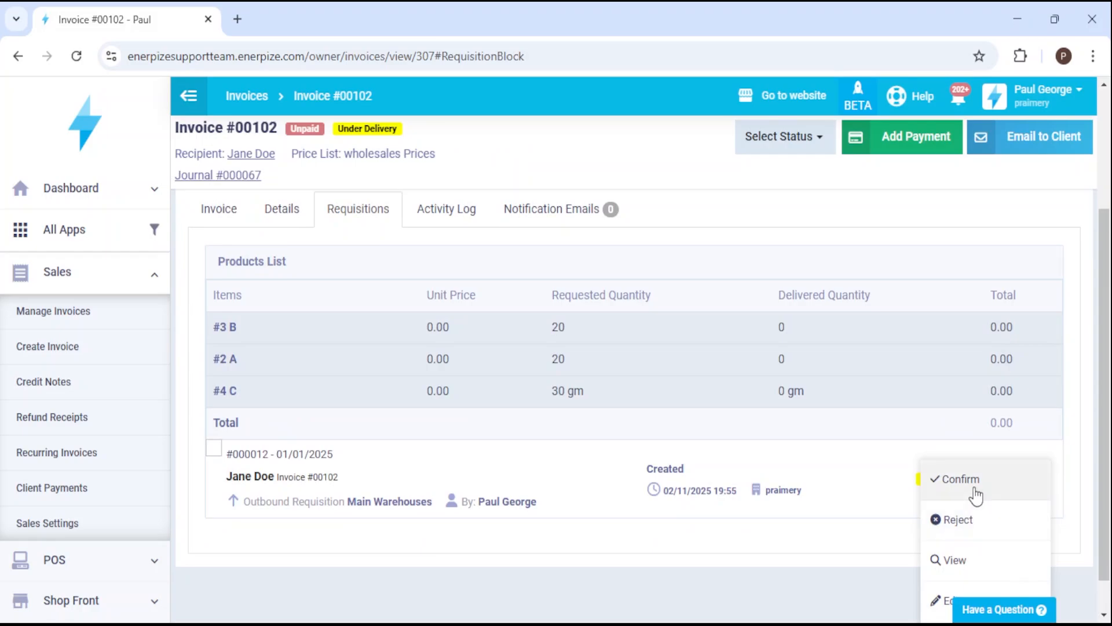
click(977, 496)
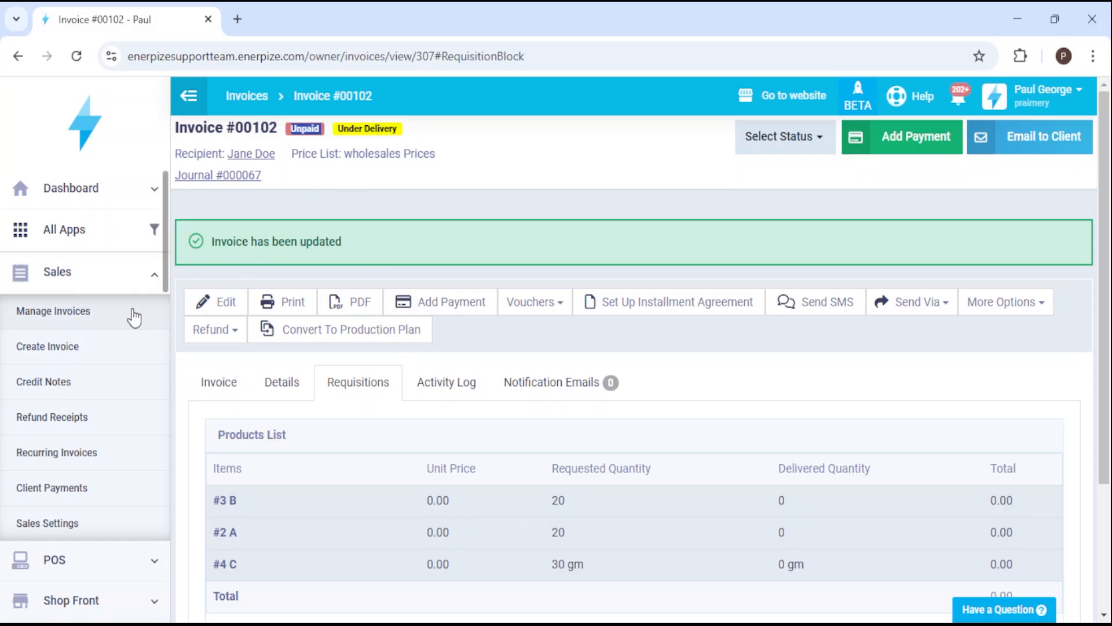
Open the list of all sales invoices and review their payment and delivery statuses.
click(102, 314)
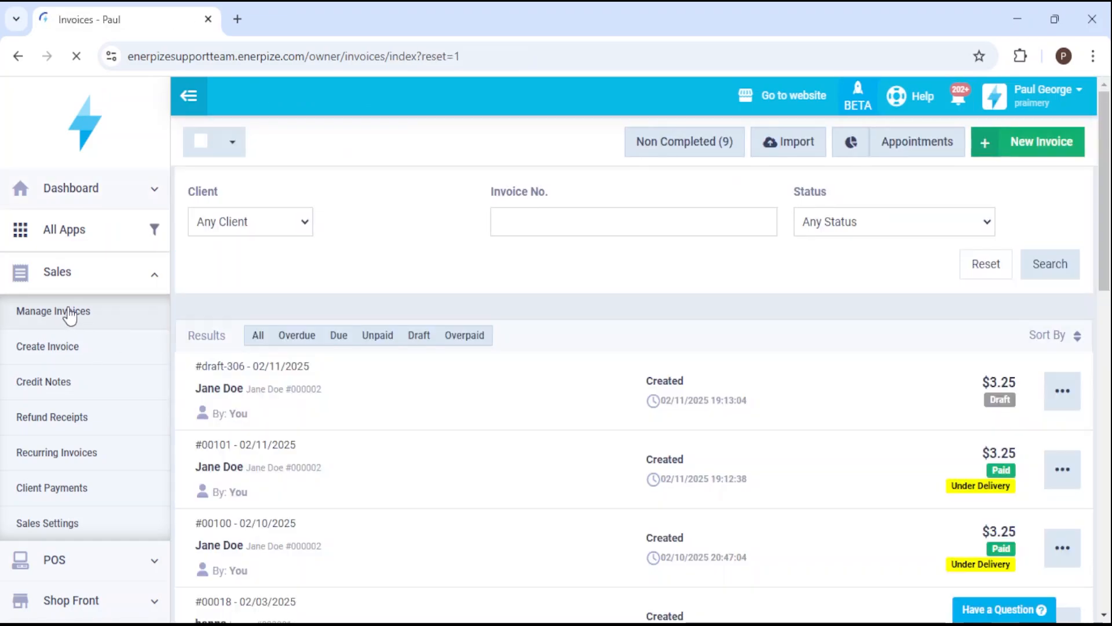
scroll(979, 463, down, 5)
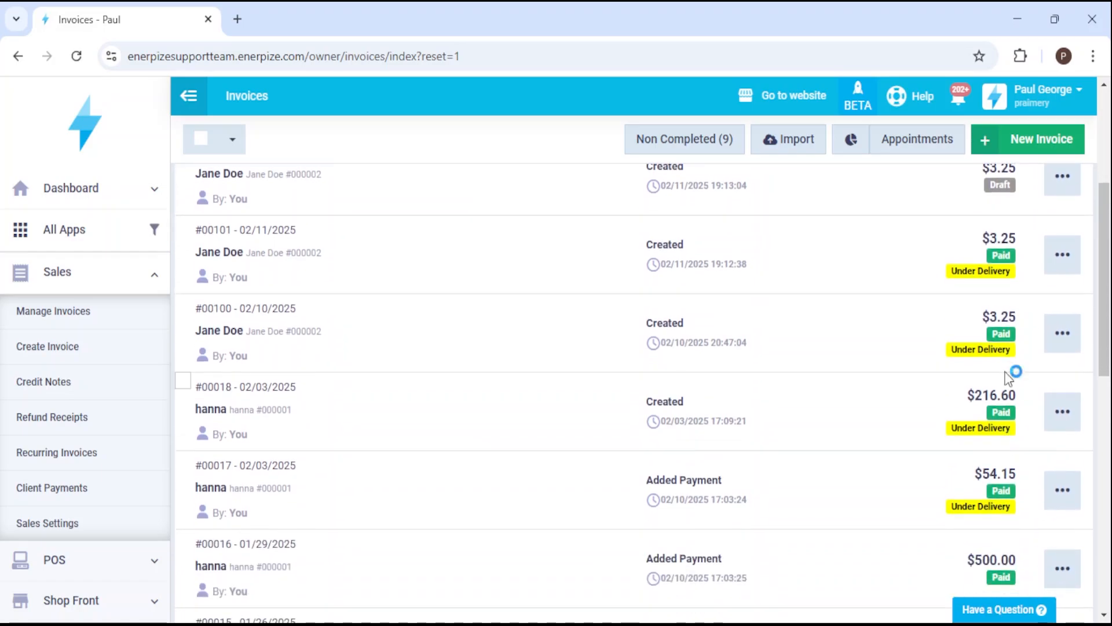
scroll(998, 460, down, 4)
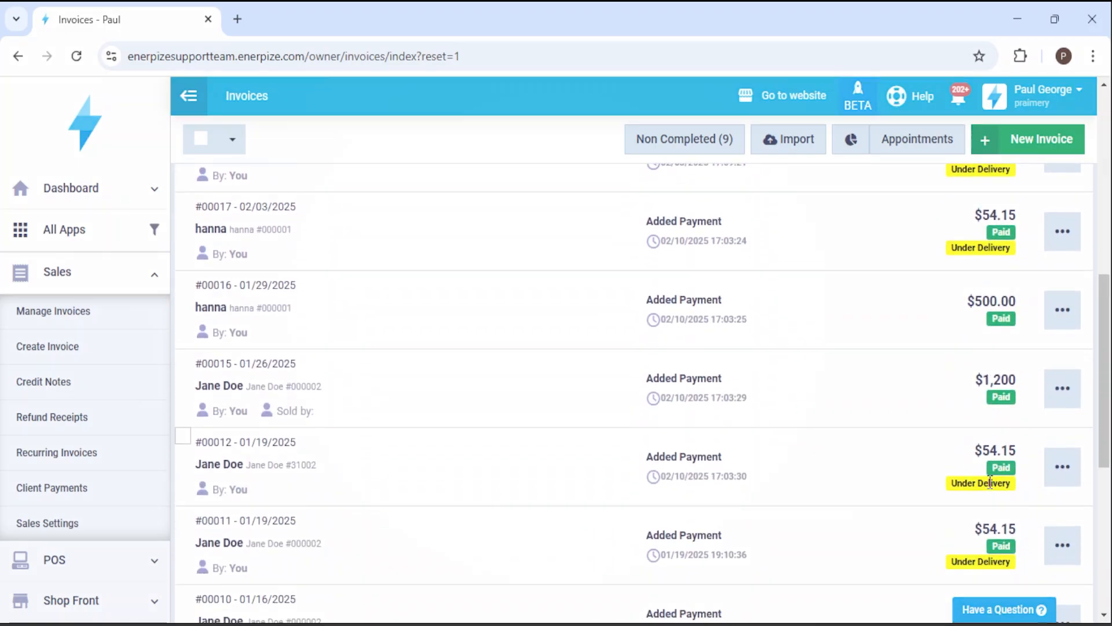